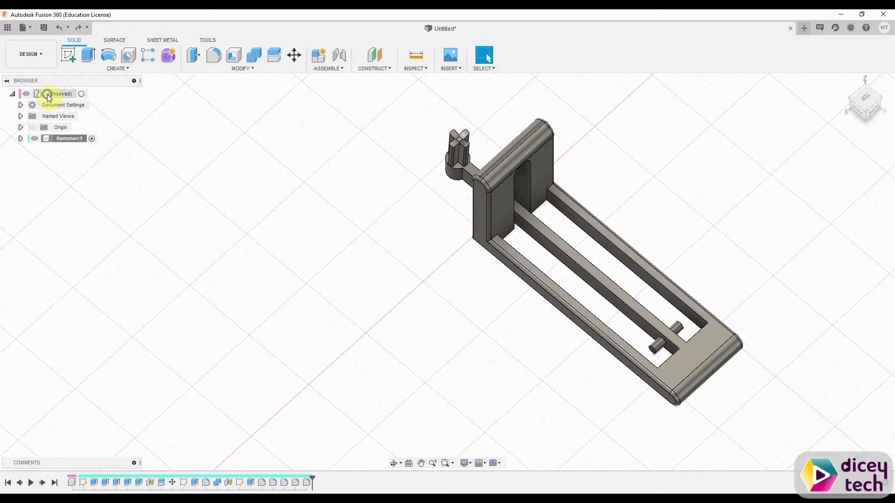
Create a new component under the top-level assembly and name it Anvil.
right_click(48, 94)
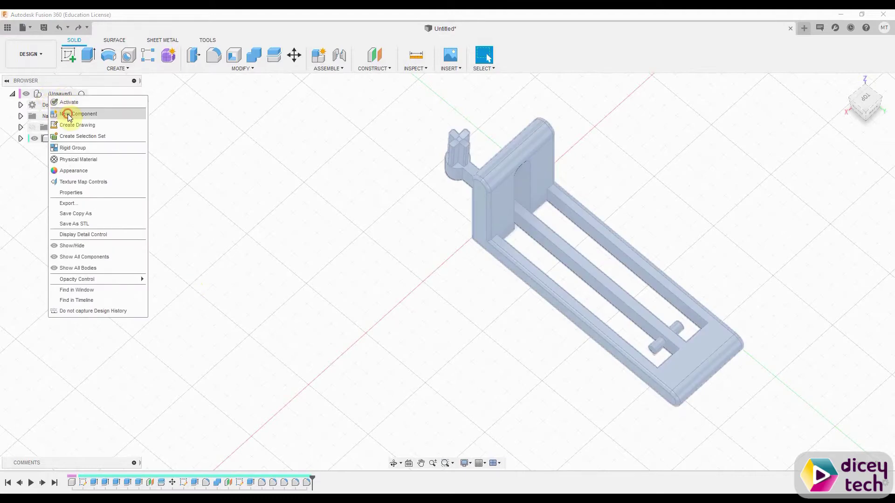
click(68, 114)
double_click(82, 150)
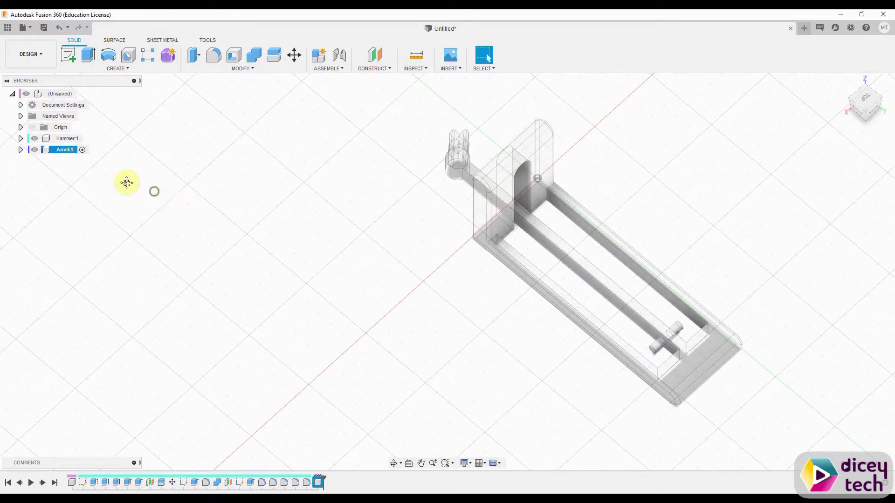
Hide the bodies and sketches of the Hammer component.
middle_drag(126, 182, 20, 141)
click(21, 138)
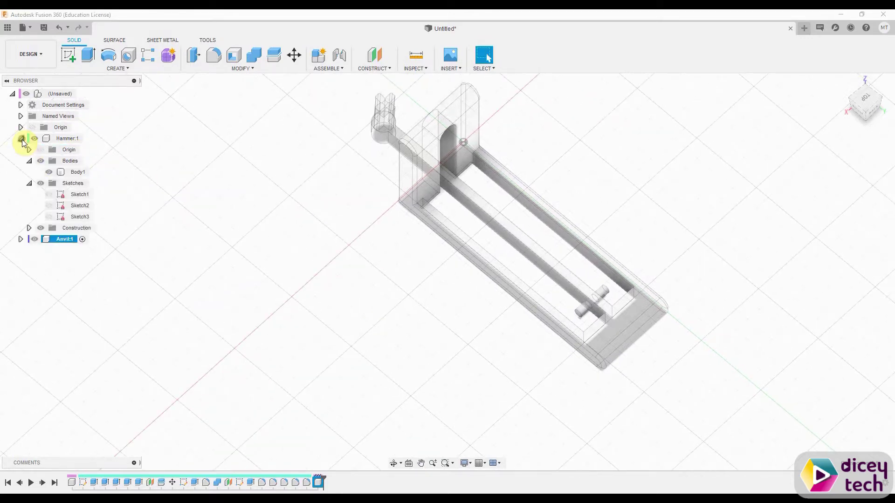
click(40, 162)
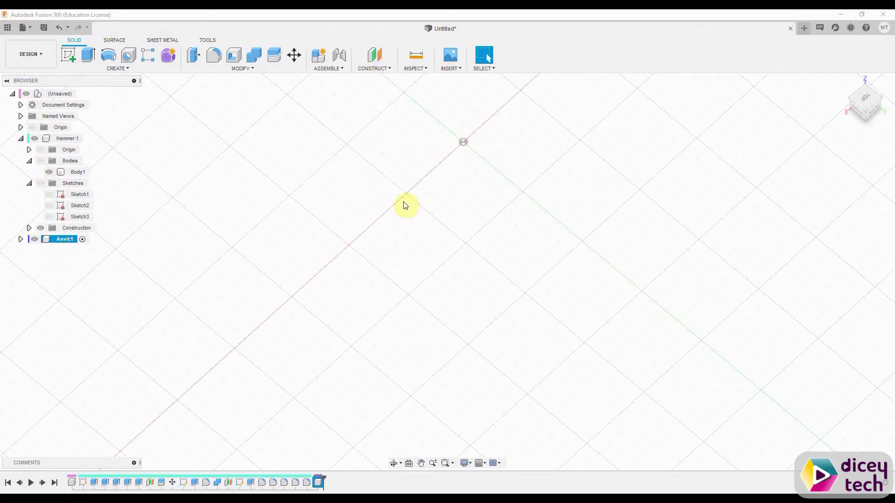
Start a sketch on the horizontal XY plane and show the Hammer's Sketch1 as the source for projected geometry.
key(r)
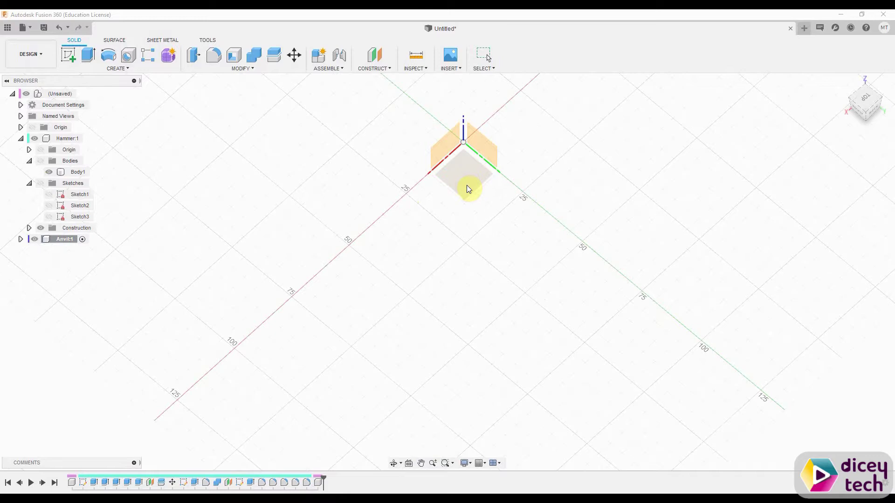
click(470, 185)
key(p)
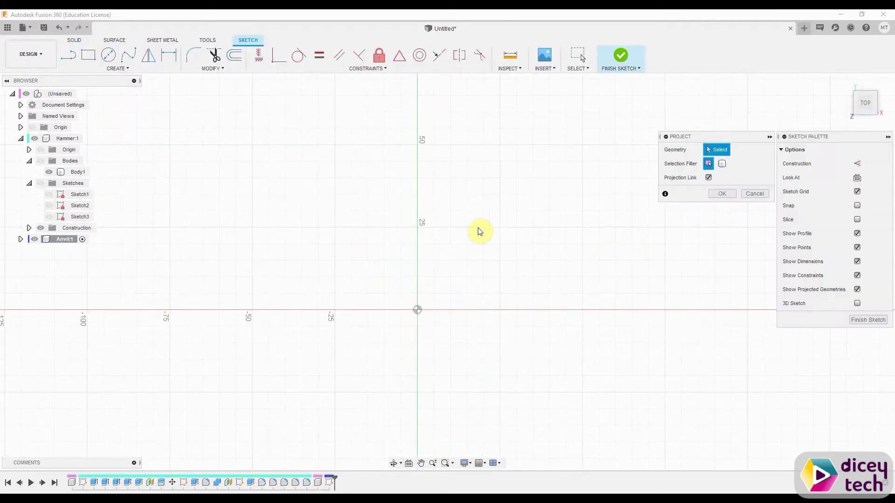
click(48, 194)
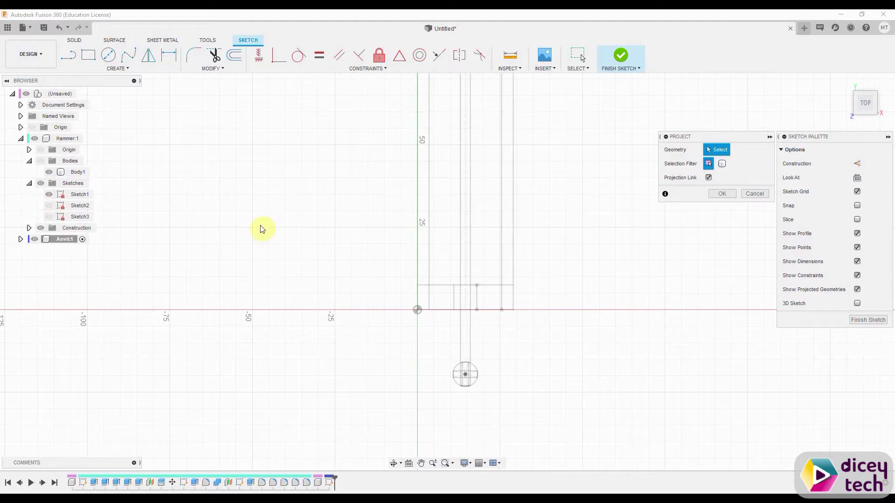
Project the Hammer sketch's long centre line and the centre point of its round head into the Anvil sketch.
middle_drag(439, 250, 310, 274)
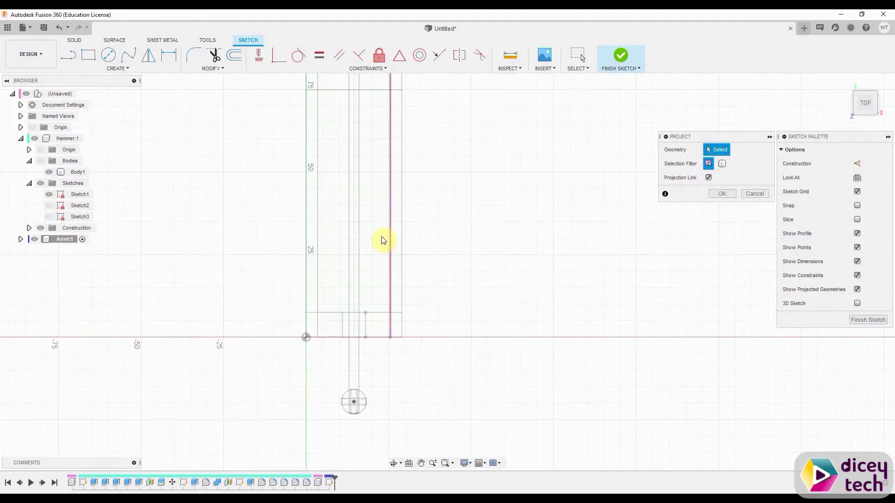
scroll(356, 245, up, 3)
click(358, 244)
middle_drag(373, 388, 365, 233)
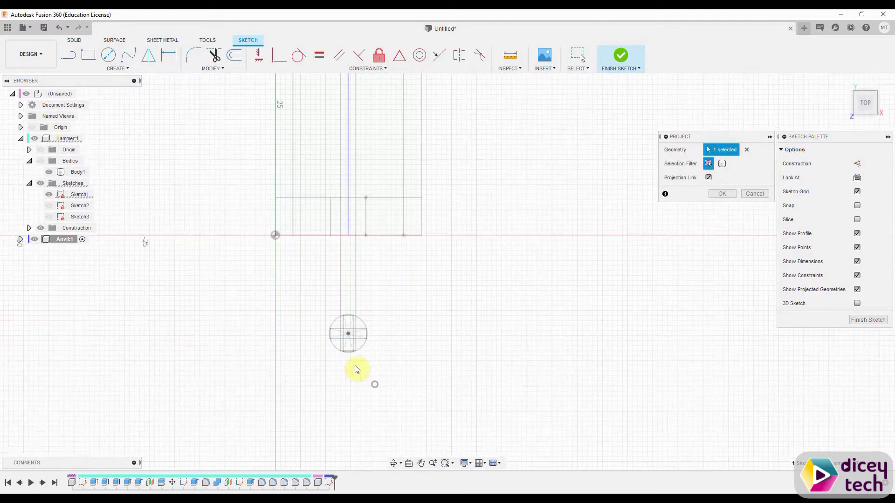
scroll(356, 370, up, 8)
mouse_move(337, 148)
middle_down()
mouse_move(337, 171)
mouse_move(320, 194)
middle_up()
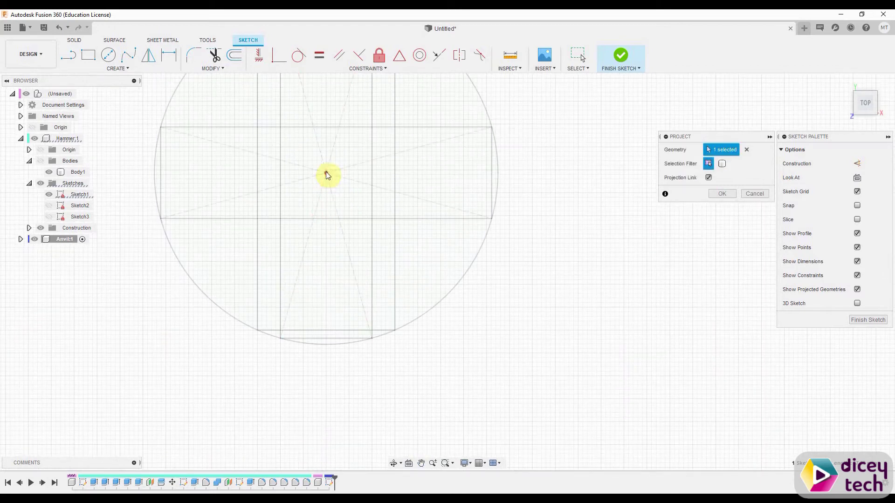
scroll(359, 156, down, 2)
scroll(382, 153, down, 3)
middle_drag(381, 133, 367, 247)
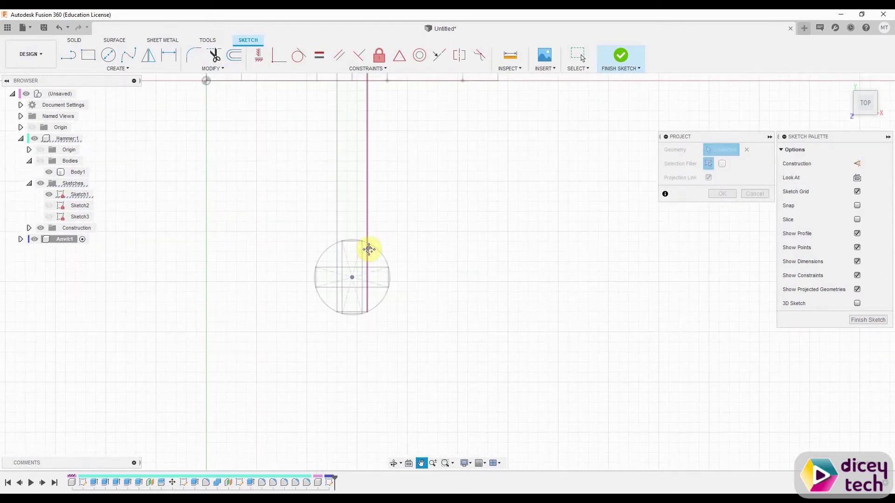
click(726, 193)
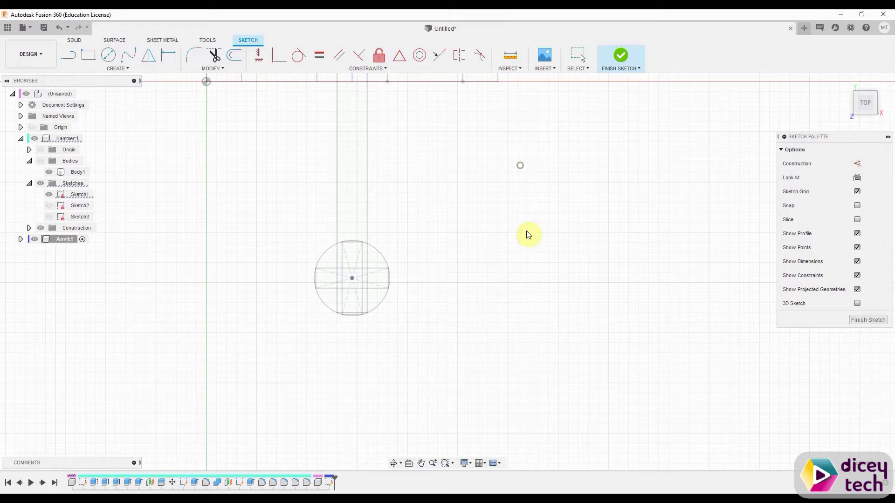
Hide the Hammer's Sketch1, leaving only the projected geometry on display.
middle_drag(497, 207, 499, 257)
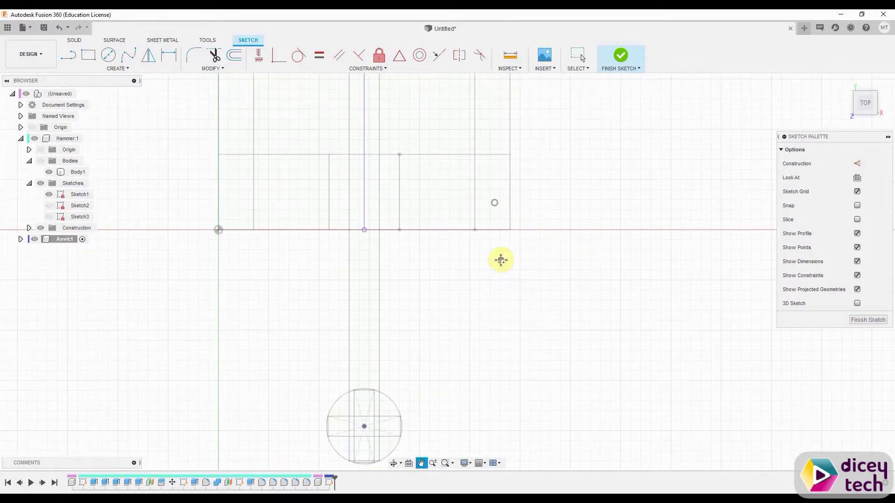
scroll(489, 249, down, 3)
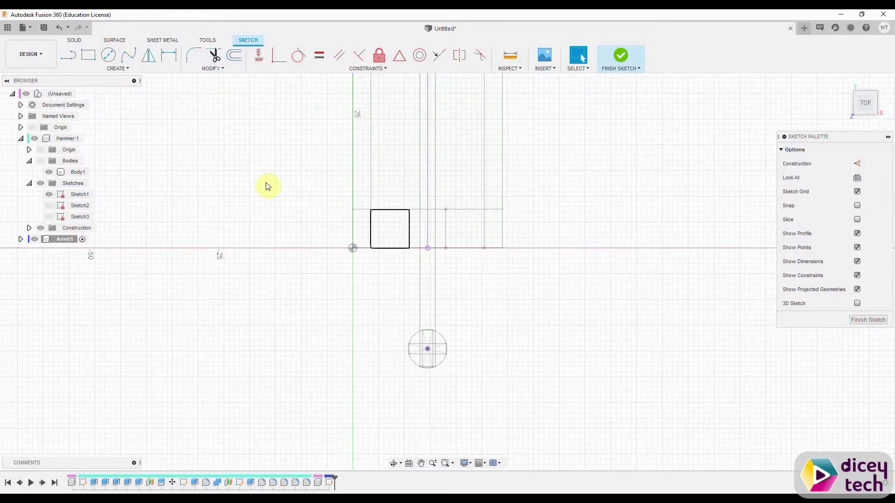
click(51, 196)
Draw a circle of 12 mm diameter centred on the projected head point.
middle_drag(473, 207, 414, 242)
scroll(413, 235, down, 5)
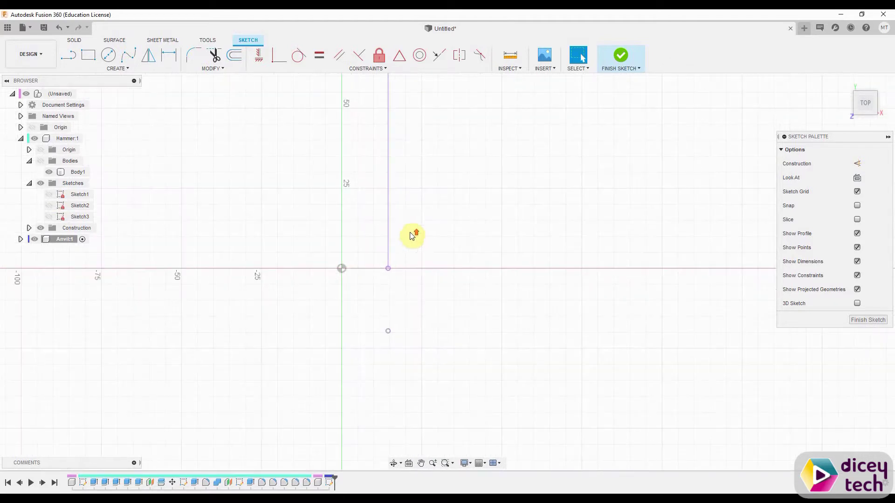
middle_drag(662, 123, 648, 152)
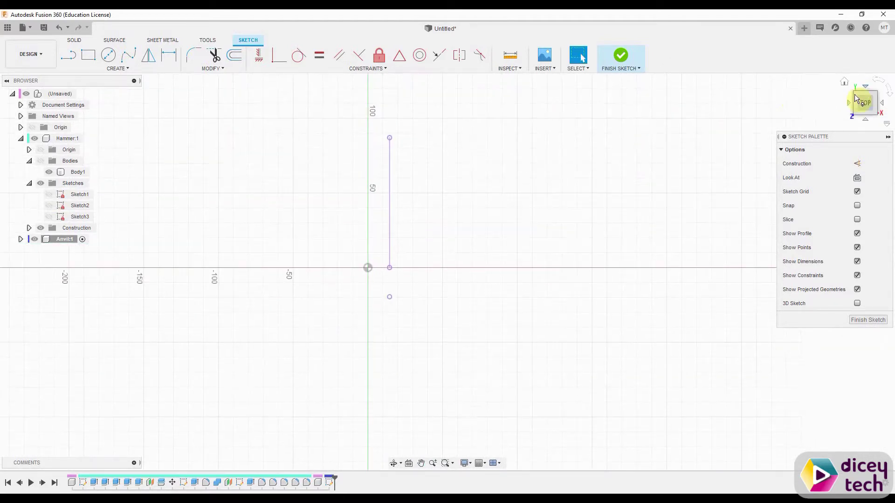
click(874, 83)
click(873, 84)
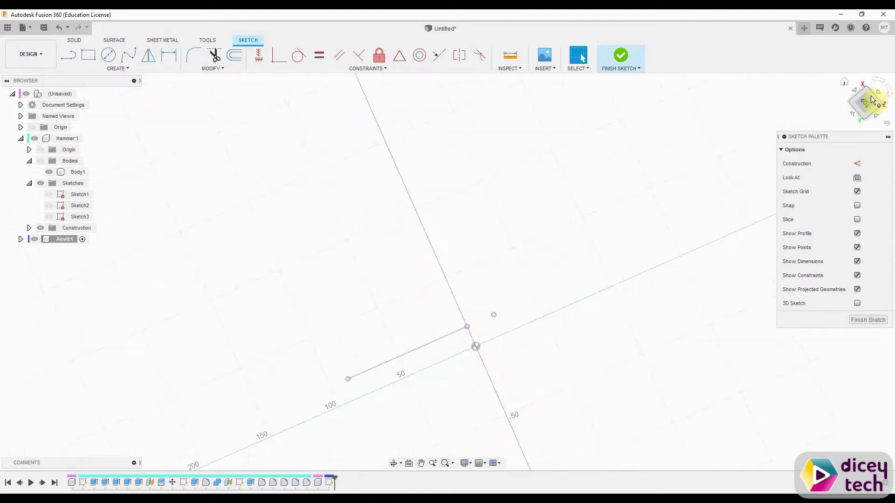
click(108, 55)
scroll(391, 156, up, 3)
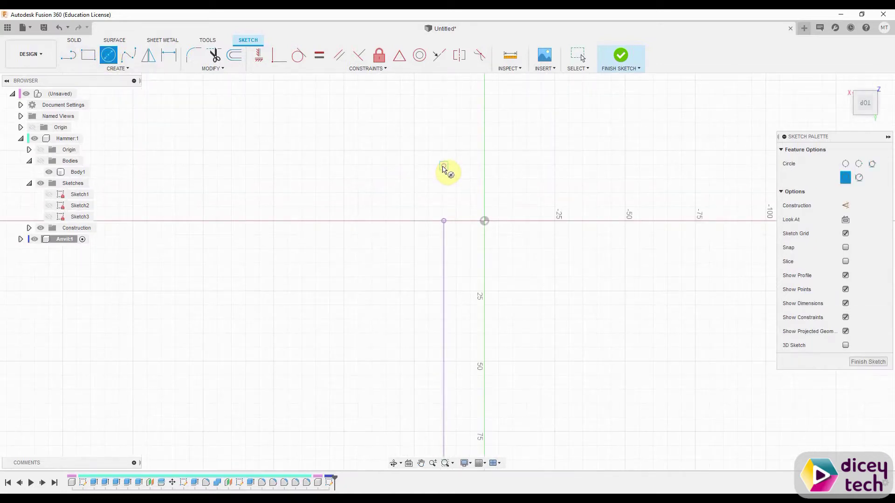
click(444, 166)
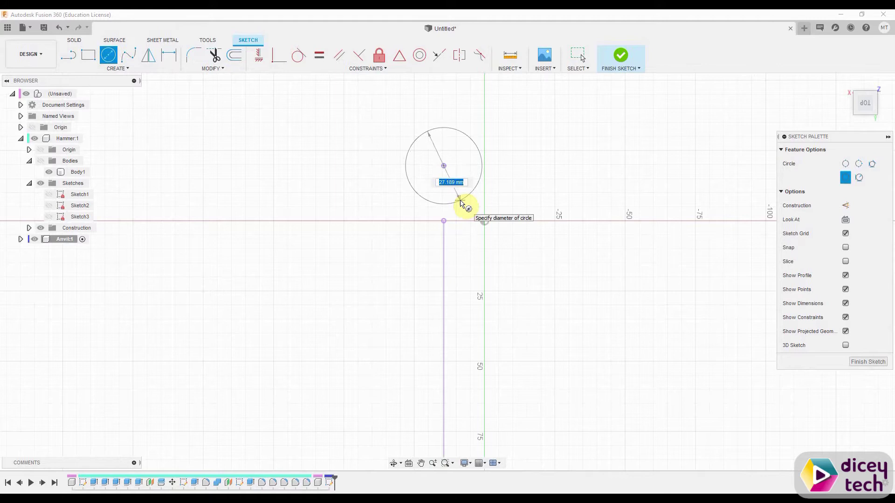
key(Return)
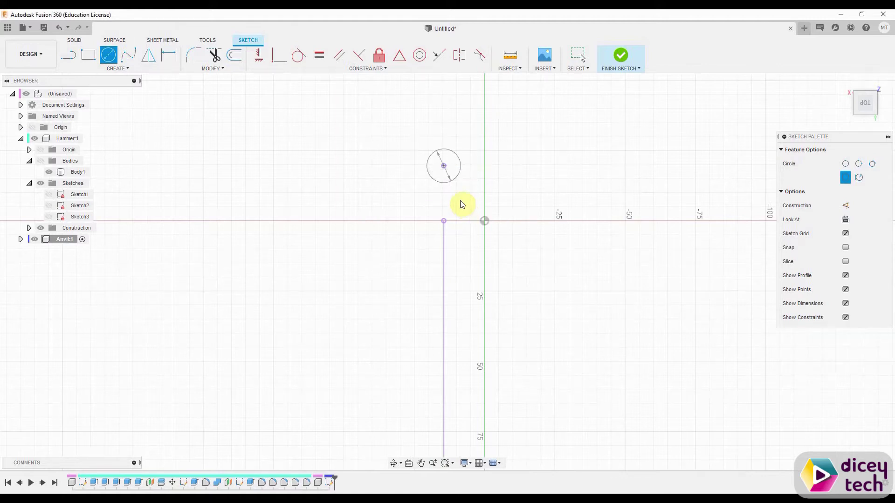
key(Escape)
scroll(497, 147, up, 2)
scroll(498, 148, up, 2)
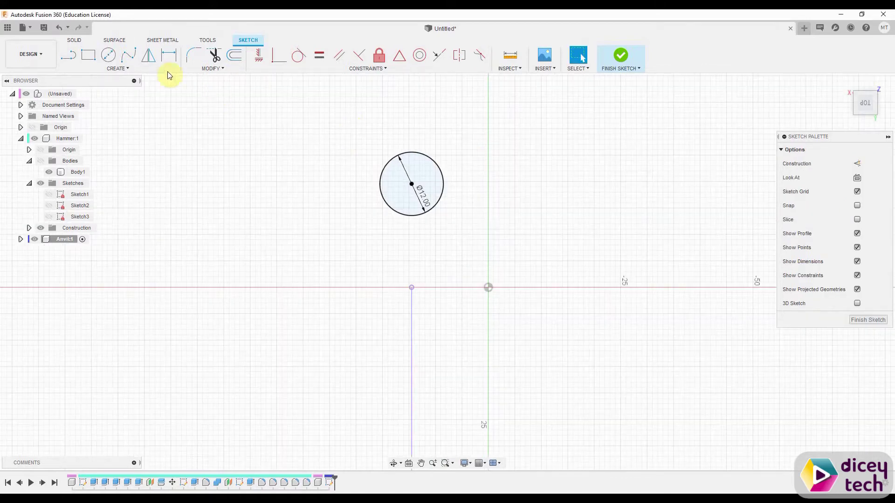
Draw a concentric outer circle of 27.2 mm diameter around the 12 mm circle.
click(109, 55)
click(411, 184)
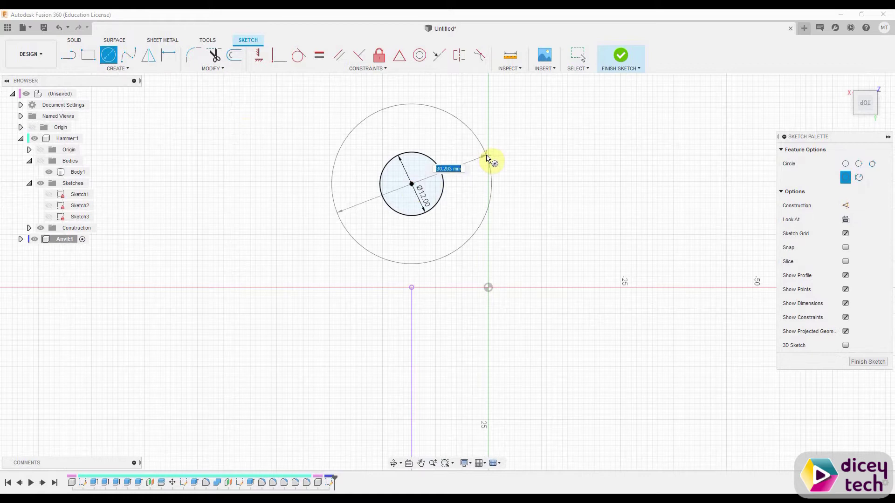
text(27.)
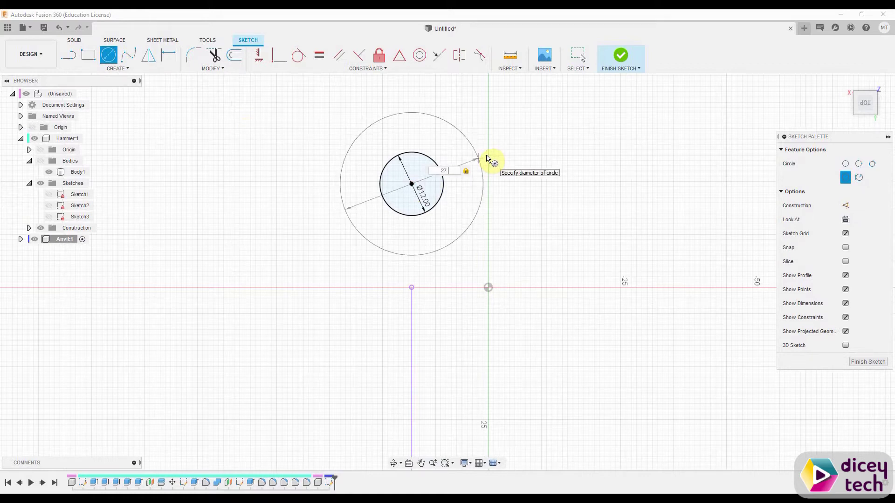
text(2)
key(Return)
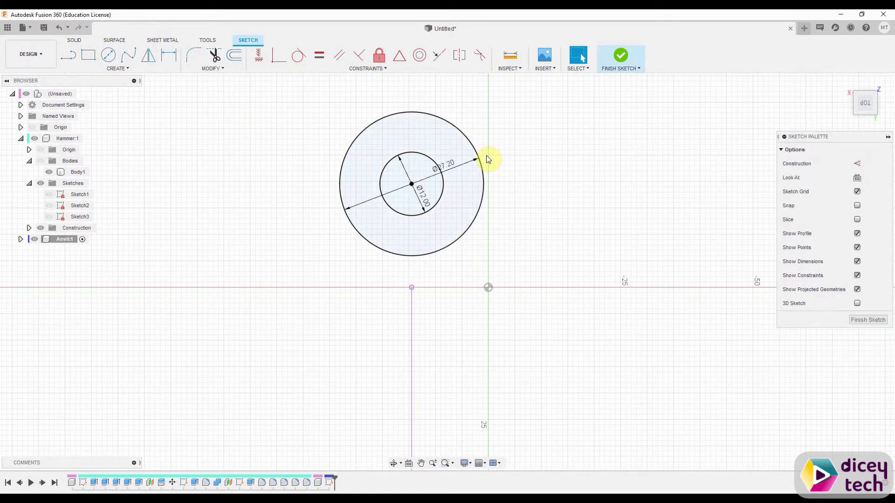
Draw a 3 mm by 81 mm rectangle from the outer circle's edge, running alongside the projected centre line.
click(89, 59)
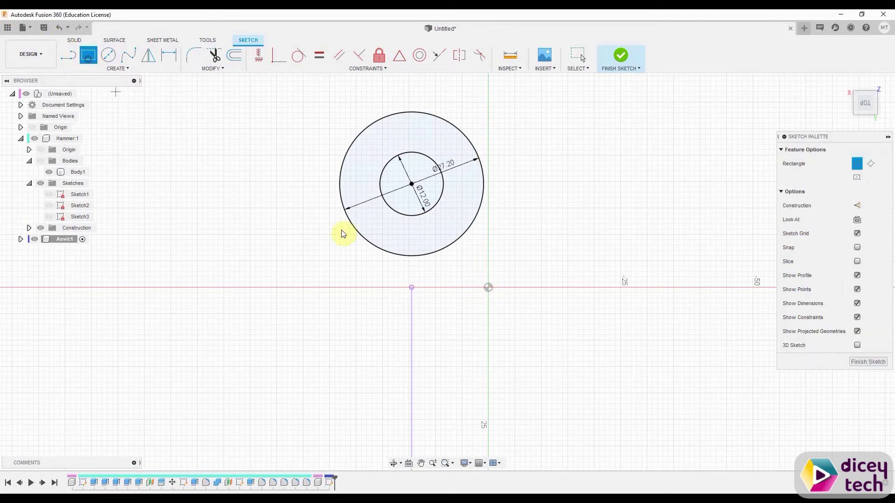
click(443, 250)
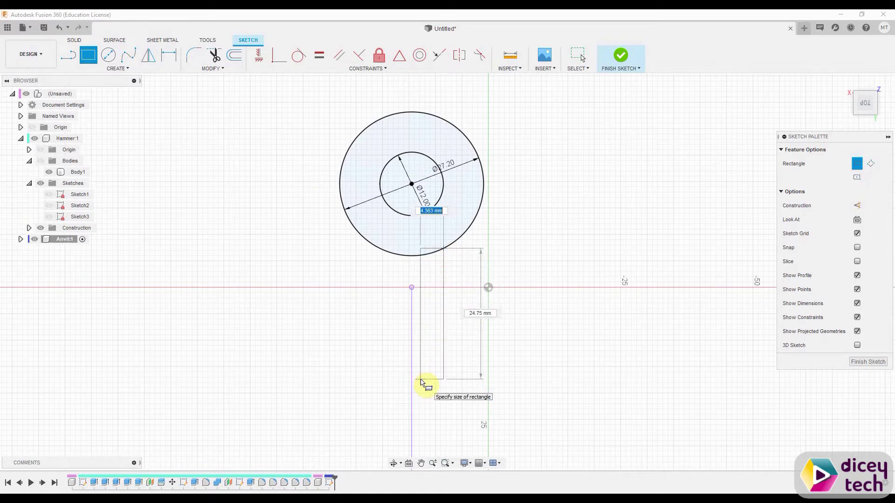
key(Tab)
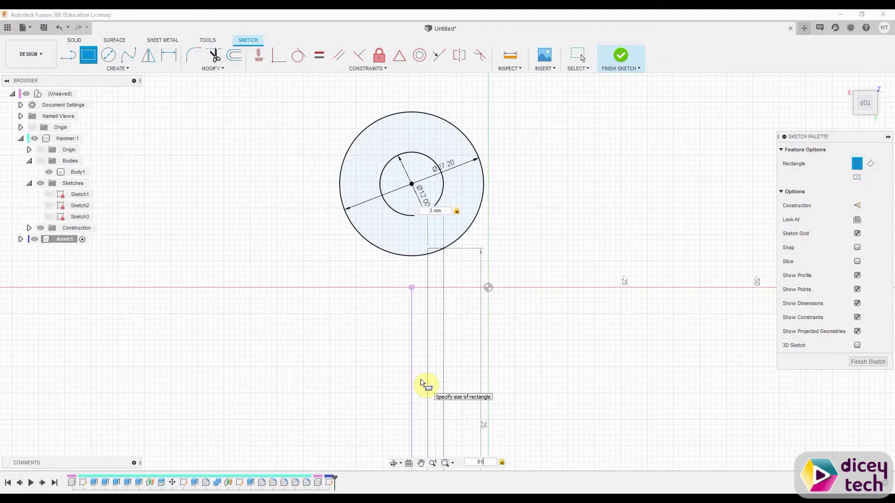
key(Return)
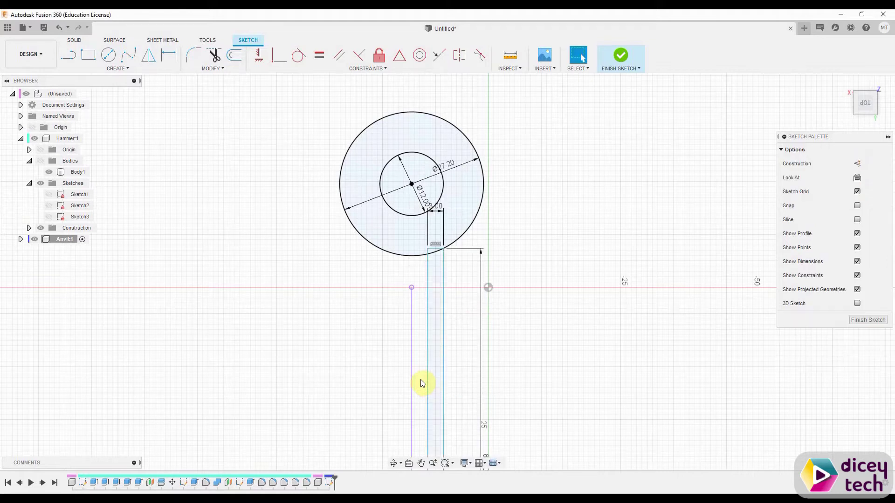
Mirror all four sides of the narrow rectangle about the projected centre line.
click(150, 56)
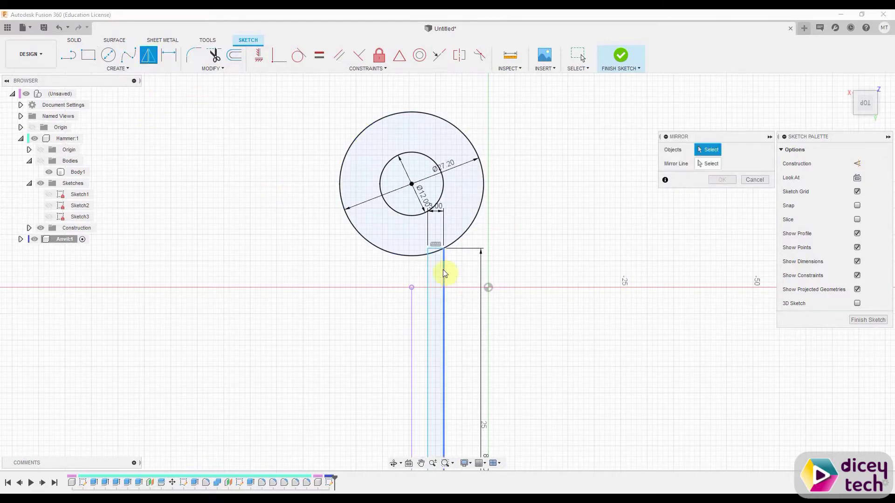
click(434, 249)
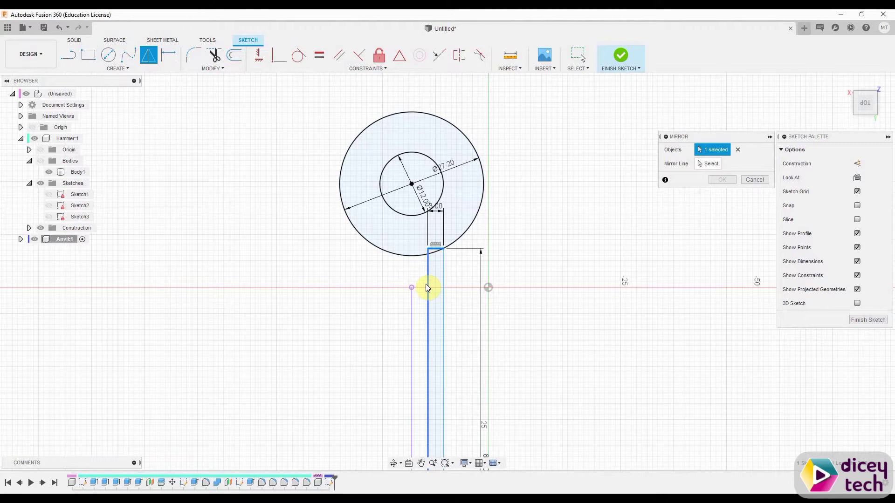
click(427, 284)
click(444, 298)
middle_drag(490, 338, 478, 119)
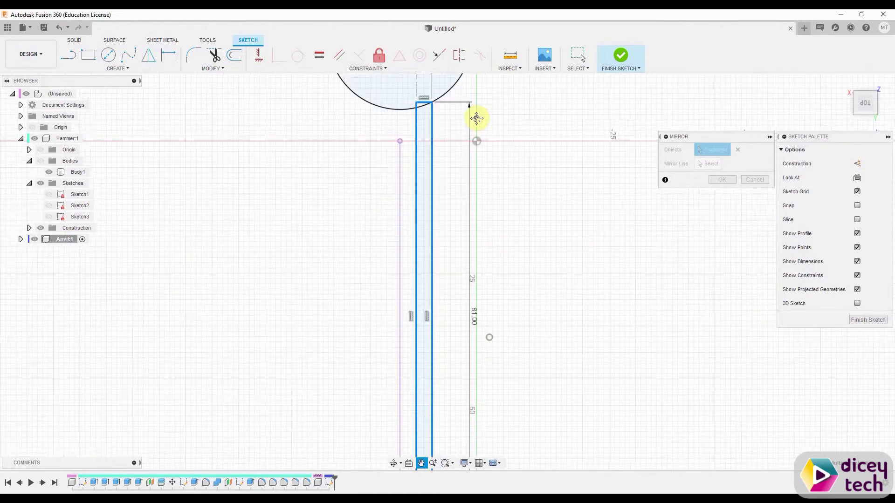
middle_drag(465, 437, 447, 319)
click(408, 341)
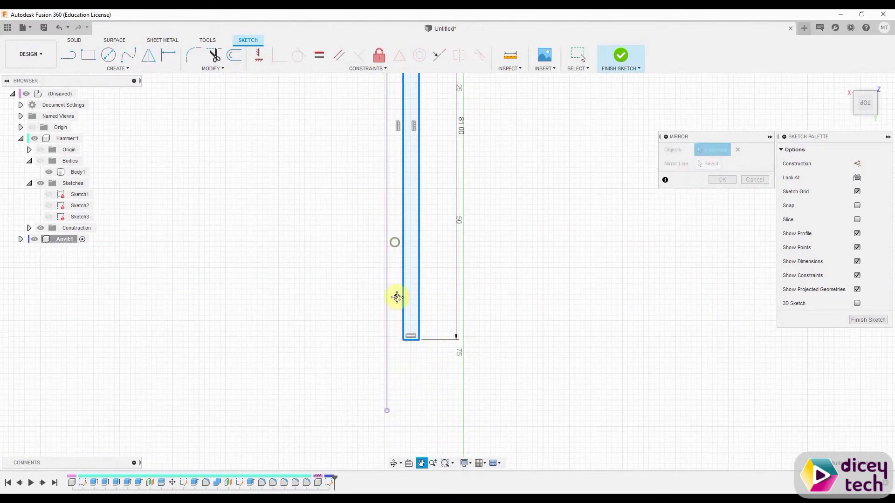
scroll(398, 296, down, 2)
scroll(407, 293, down, 2)
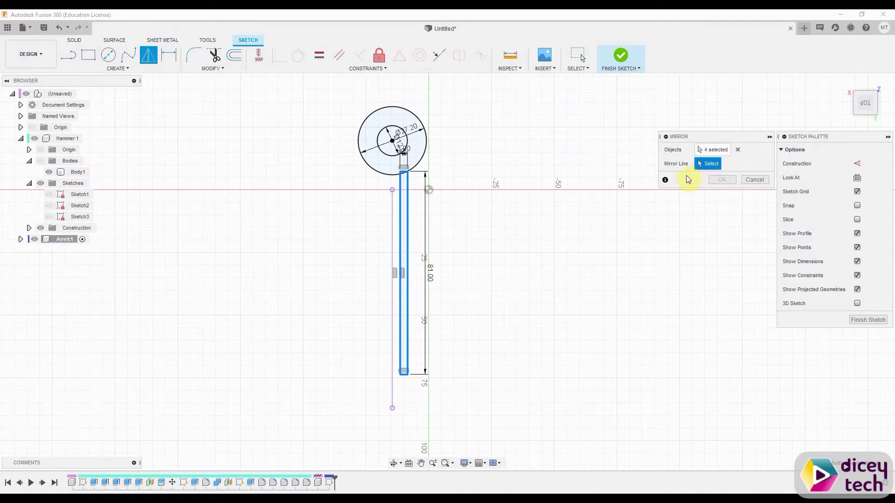
click(392, 231)
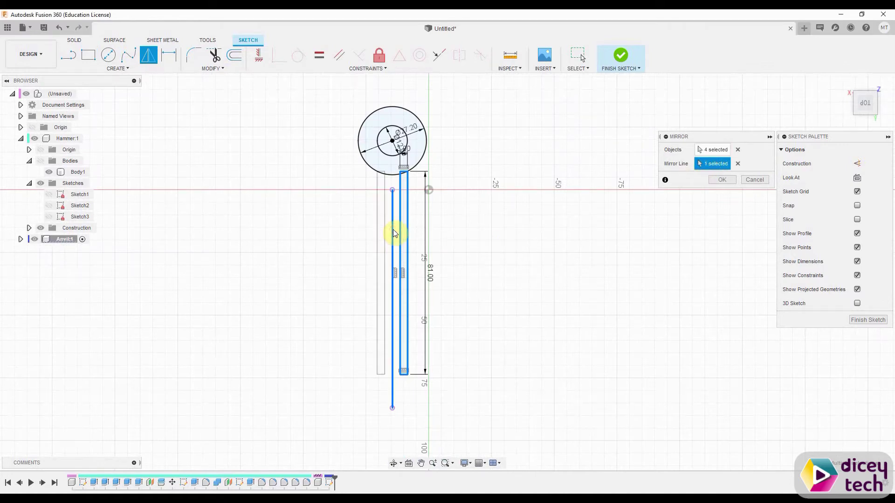
click(729, 181)
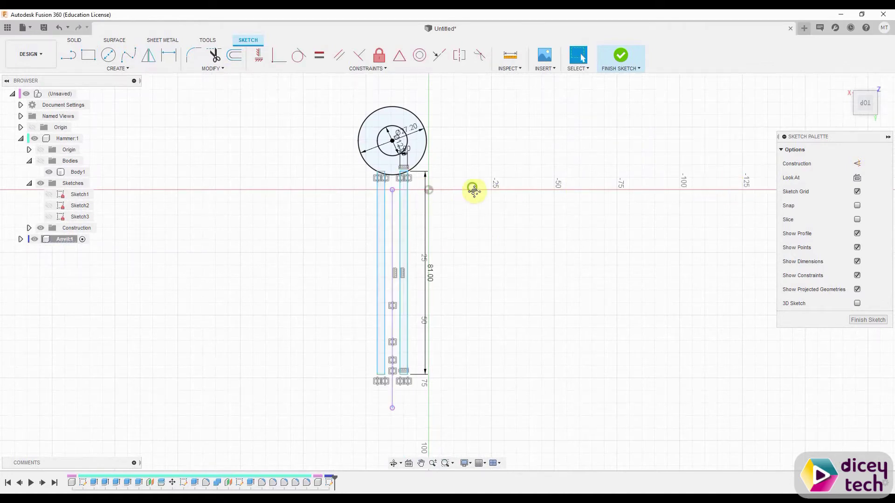
Dimension the gap between the facing inner edges of the two arms and set it to 4 mm.
scroll(437, 209, up, 3)
click(361, 194)
scroll(369, 205, down, 2)
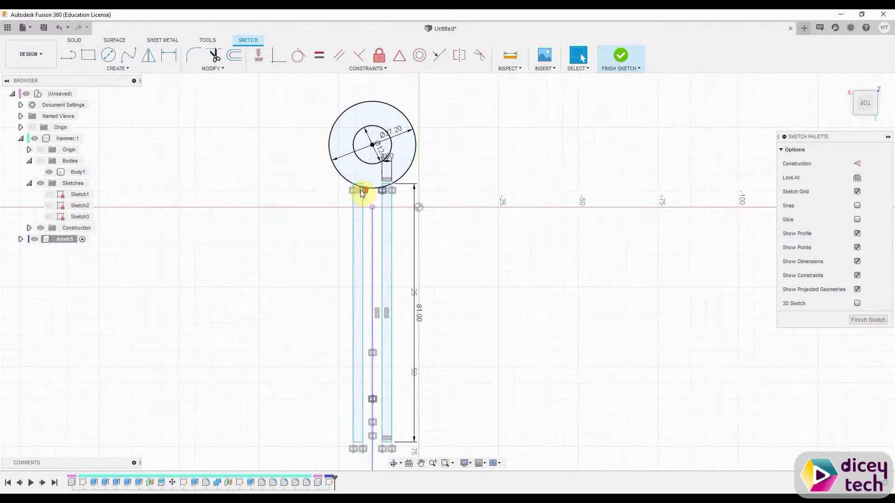
click(169, 58)
scroll(345, 201, up, 3)
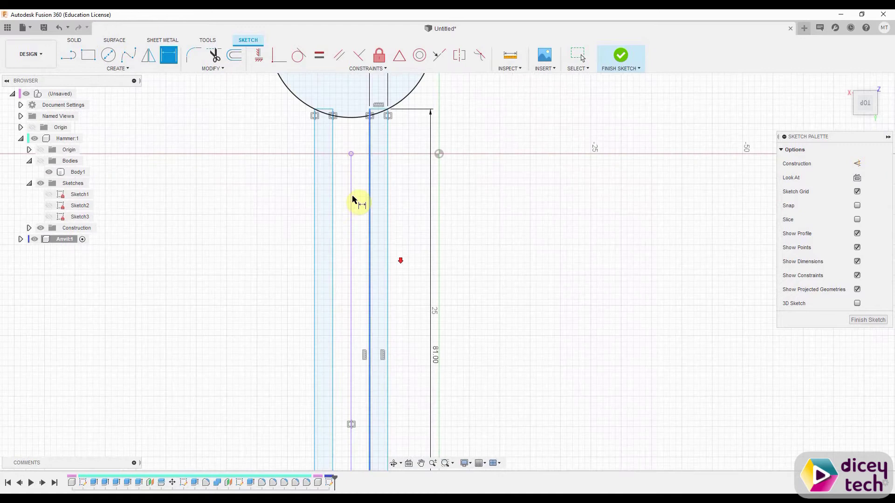
click(334, 157)
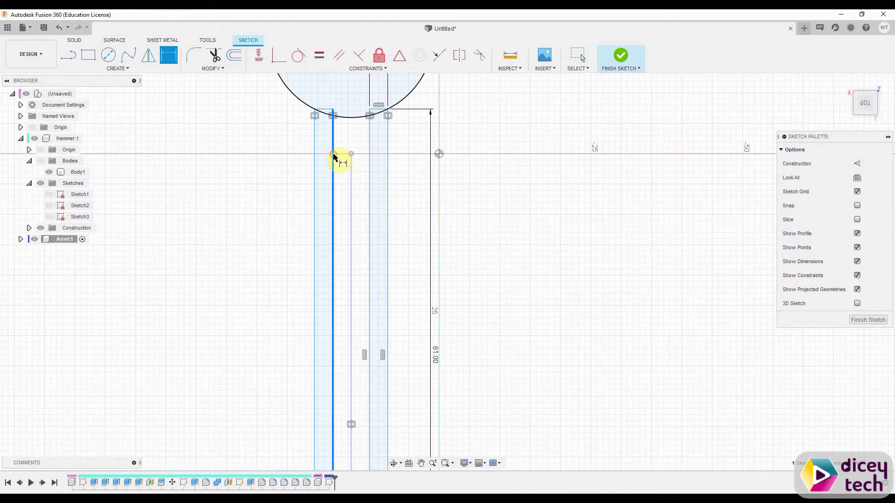
click(368, 167)
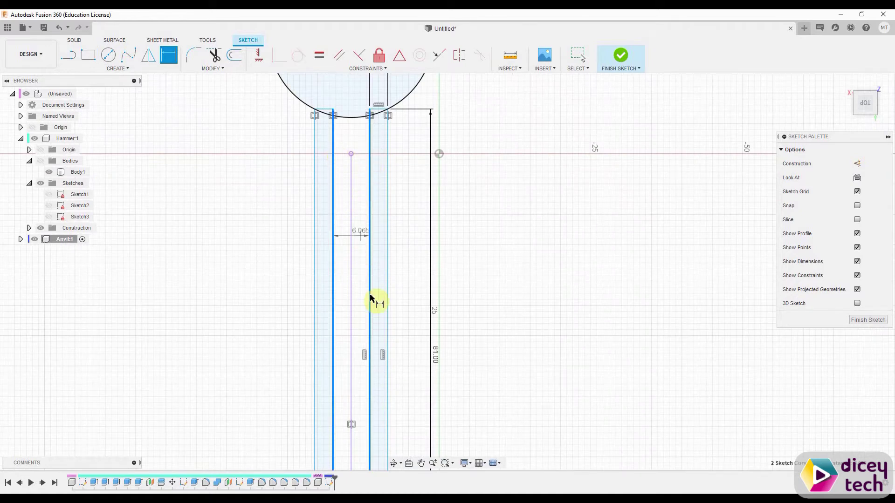
middle_drag(371, 427, 372, 180)
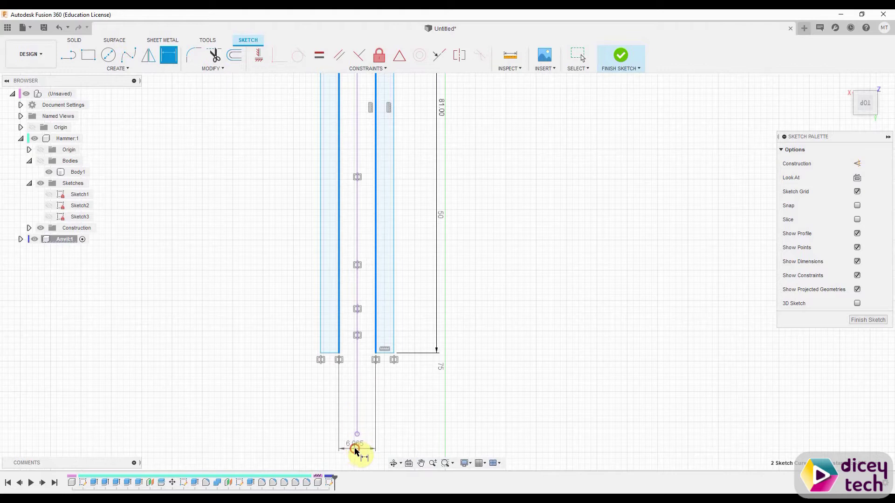
click(354, 450)
text(4)
key(Return)
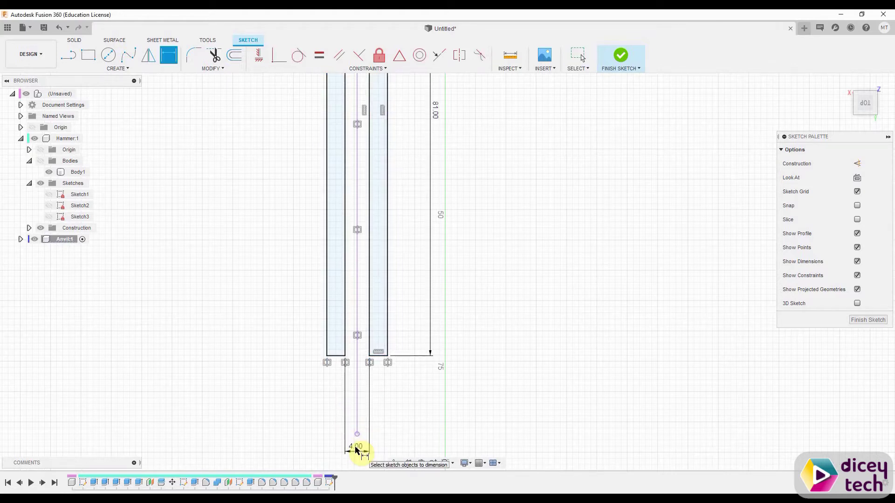
Reposition the 3 mm arm width dimension to sit below the free ends of the arms.
scroll(433, 320, down, 3)
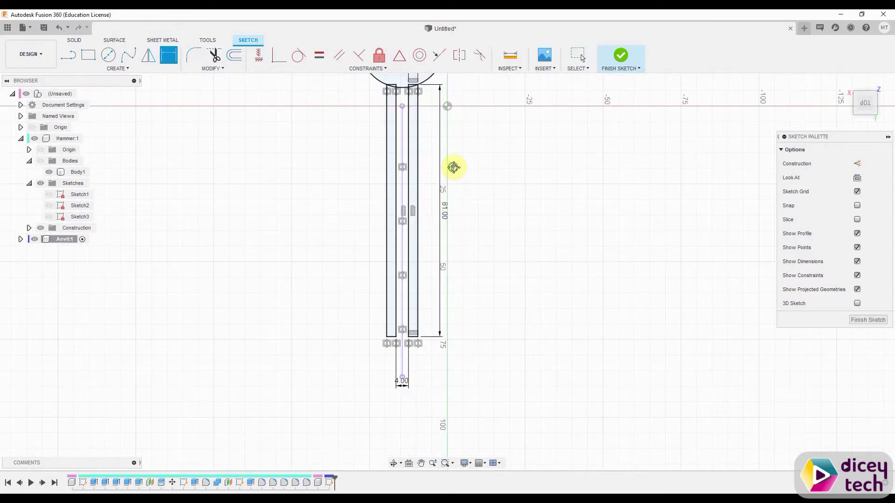
middle_drag(453, 168, 430, 251)
scroll(431, 251, down, 1)
scroll(421, 180, up, 2)
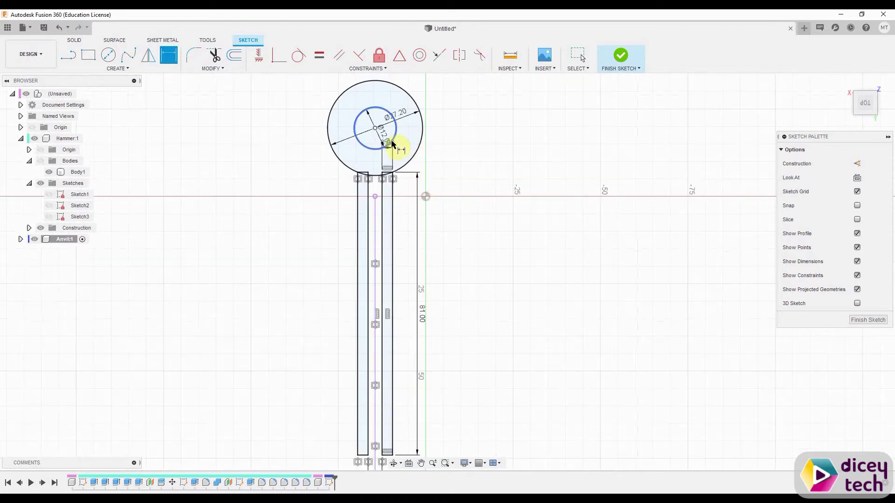
key(Escape)
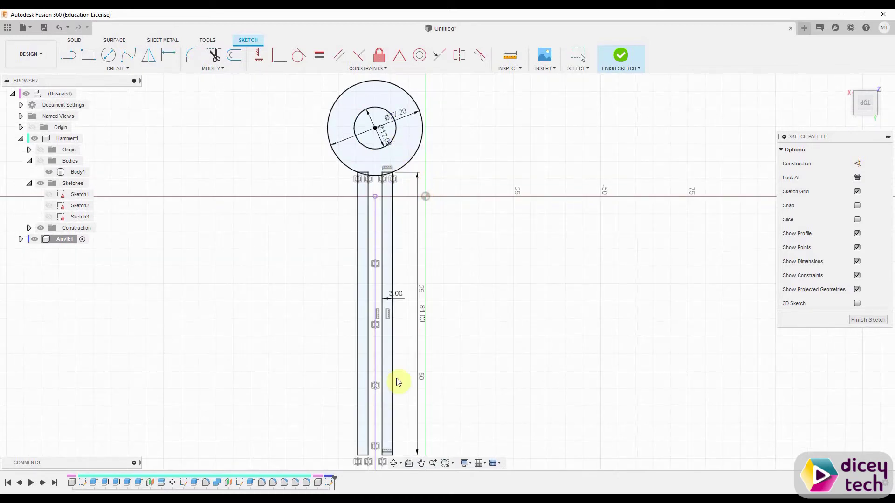
middle_drag(501, 377, 482, 190)
drag(387, 263, 387, 309)
click(389, 313)
key(Escape)
scroll(464, 180, down, 2)
scroll(449, 214, down, 1)
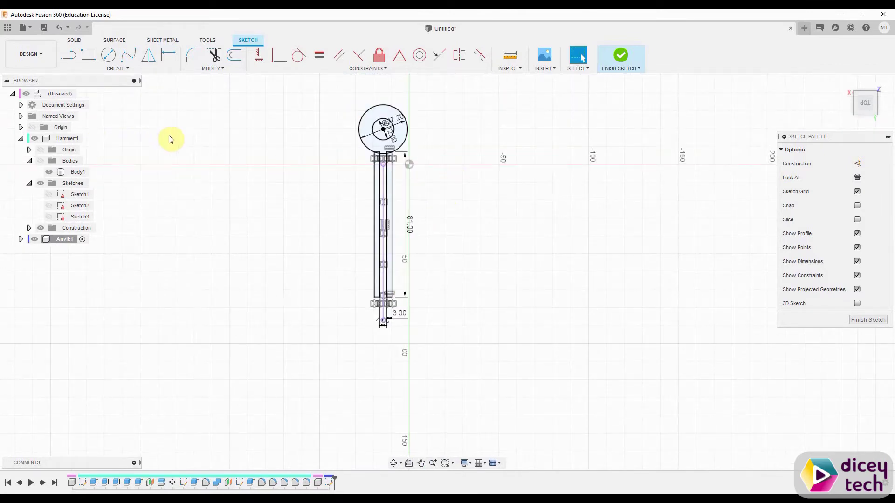
Extrude the ring, both arms and the small overlap areas between them 8 mm as a new body, leaving the central hole open.
click(75, 40)
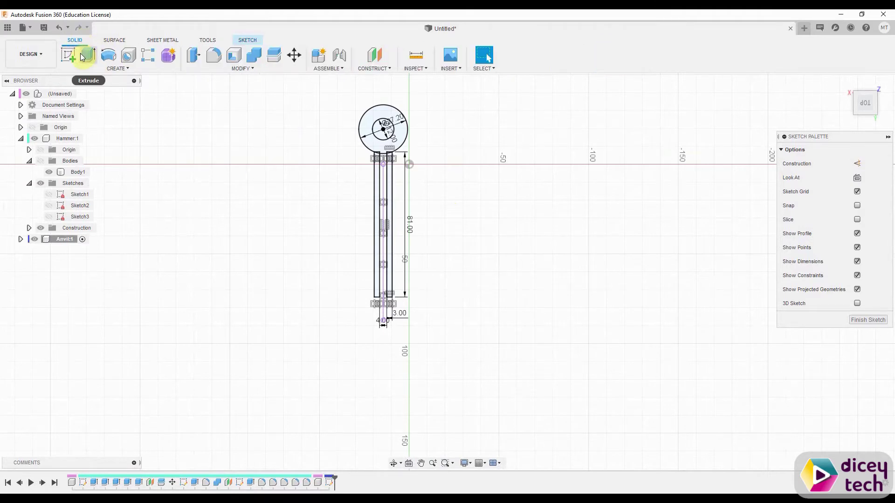
click(89, 55)
click(382, 146)
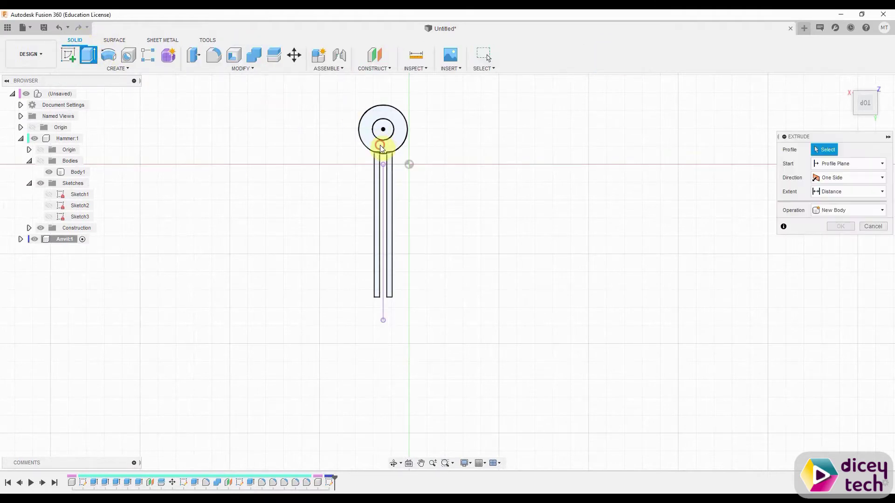
click(378, 168)
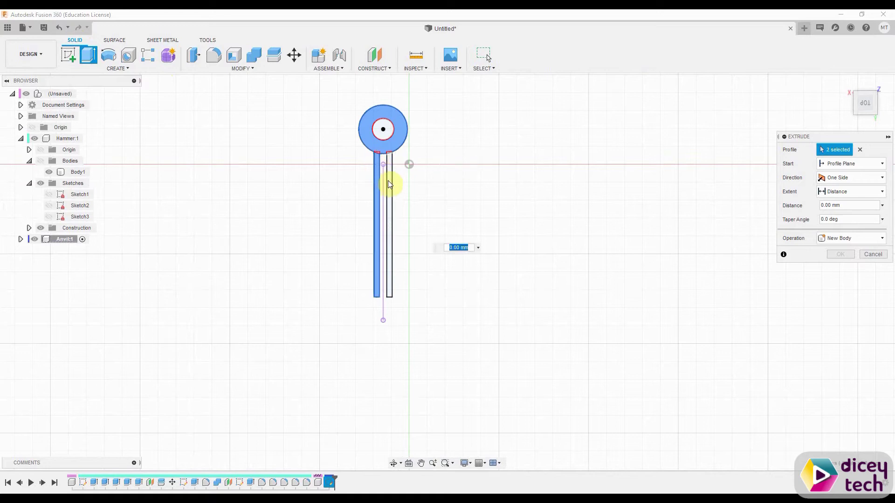
click(388, 181)
scroll(387, 151, down, 4)
scroll(386, 152, up, 6)
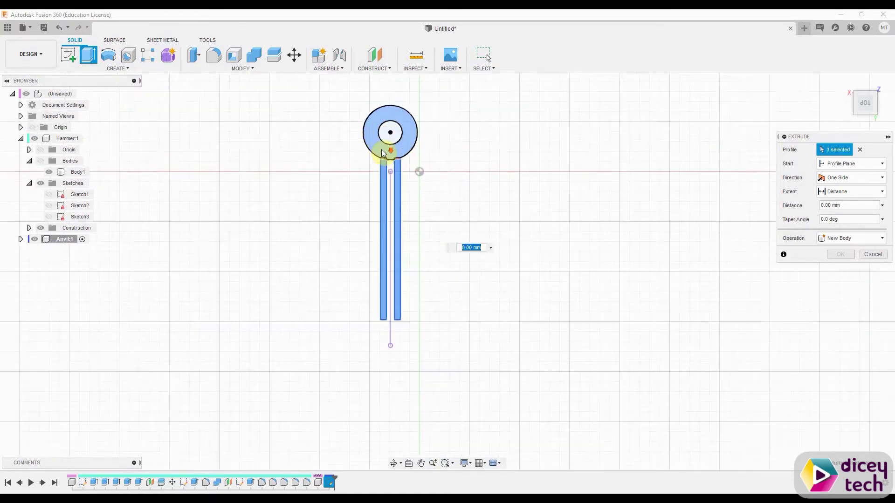
click(394, 182)
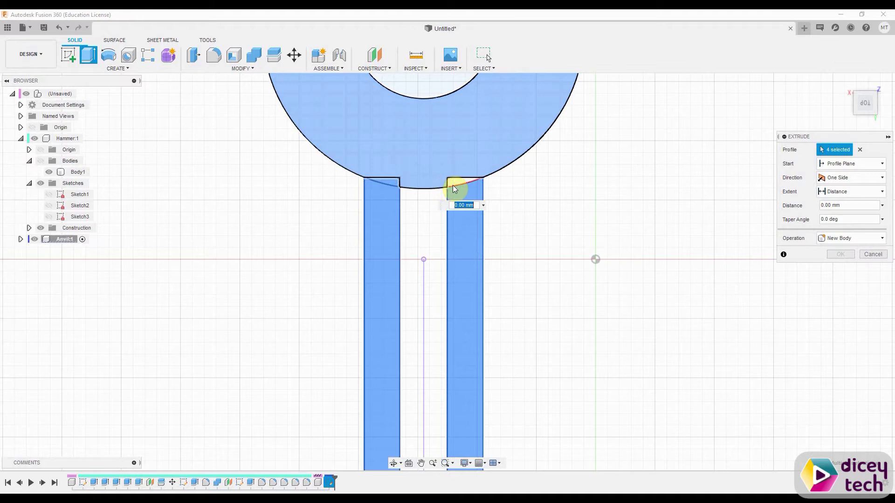
click(456, 184)
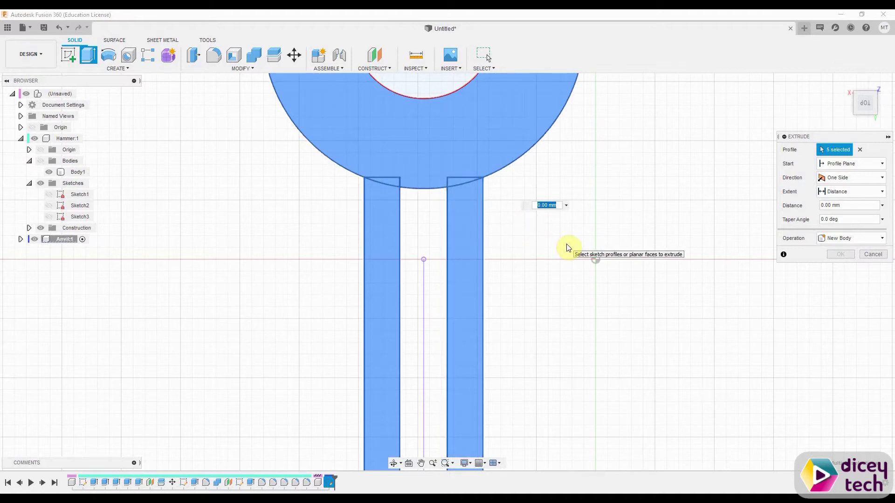
text(8)
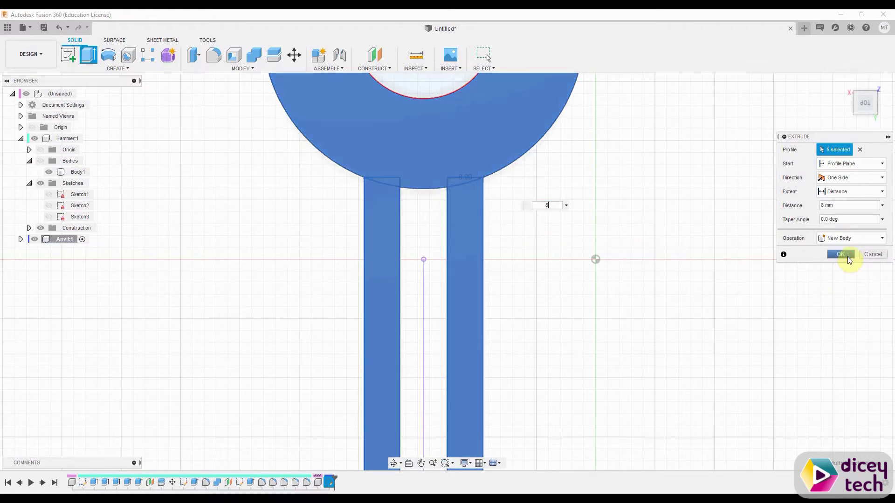
click(843, 254)
Hide the Anvil component's bodies and show Sketch3 of the Hammer component.
shift+middle_drag(587, 285, 497, 322)
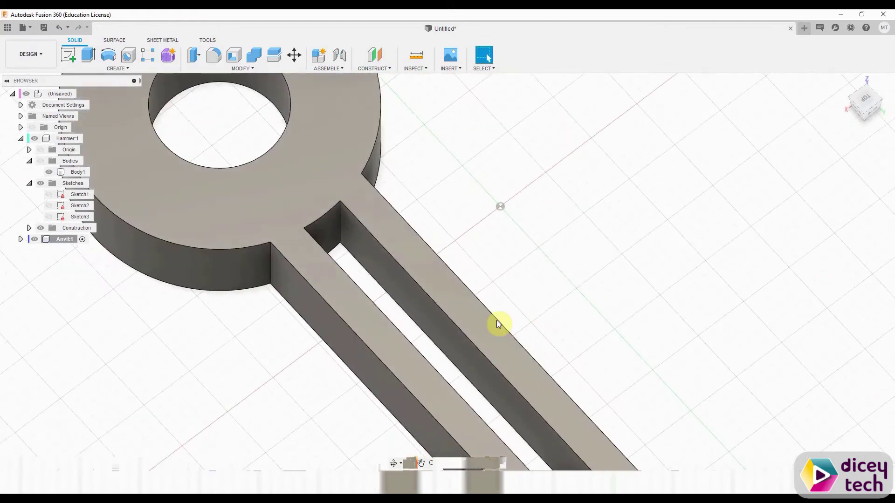
scroll(405, 306, down, 5)
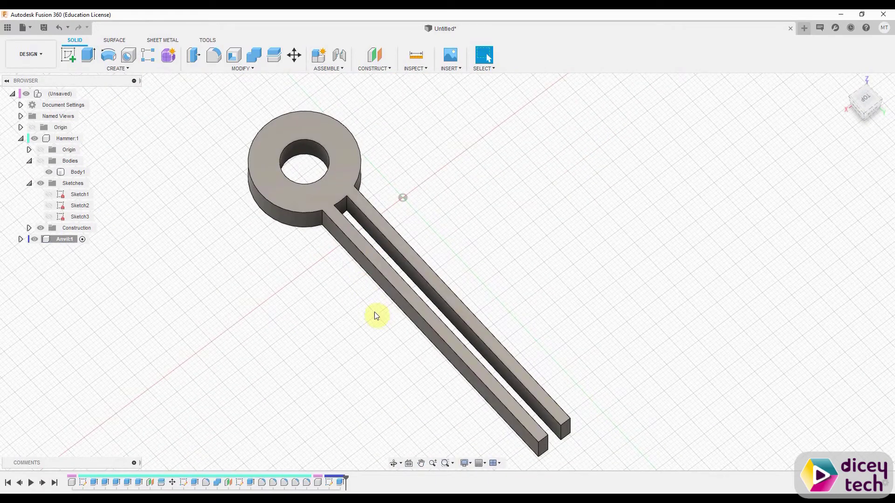
shift+middle_drag(401, 317, 410, 279)
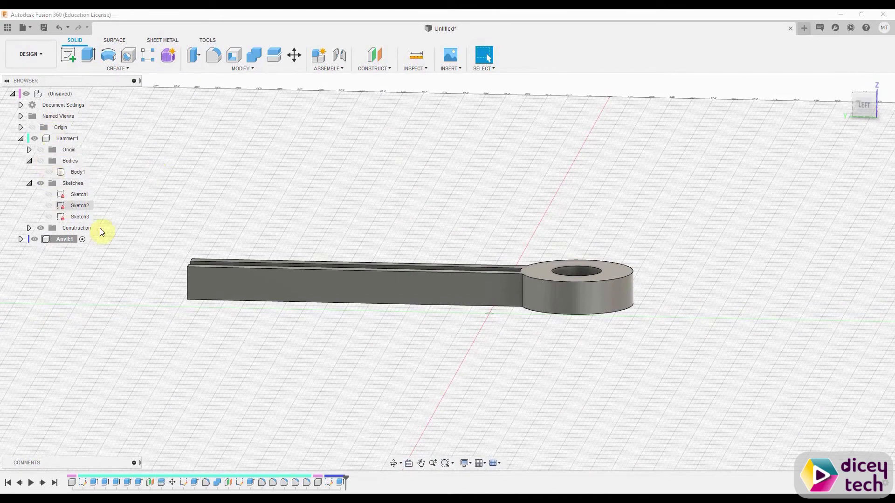
click(21, 240)
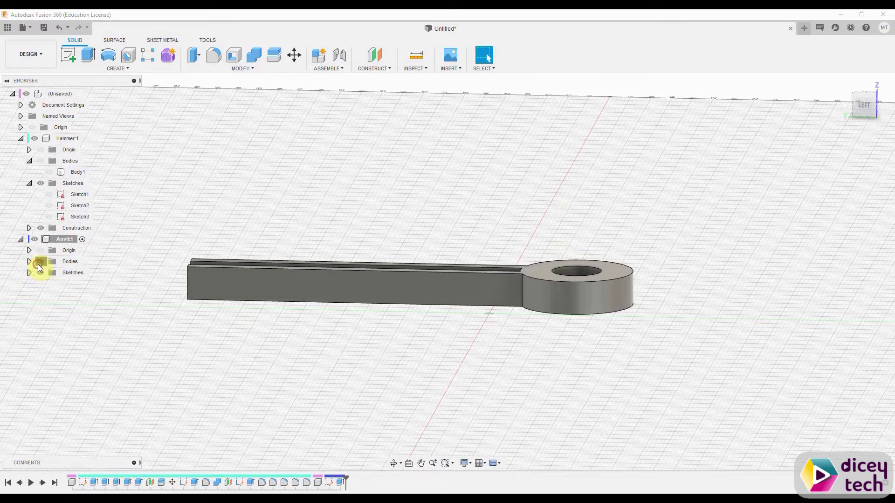
click(39, 265)
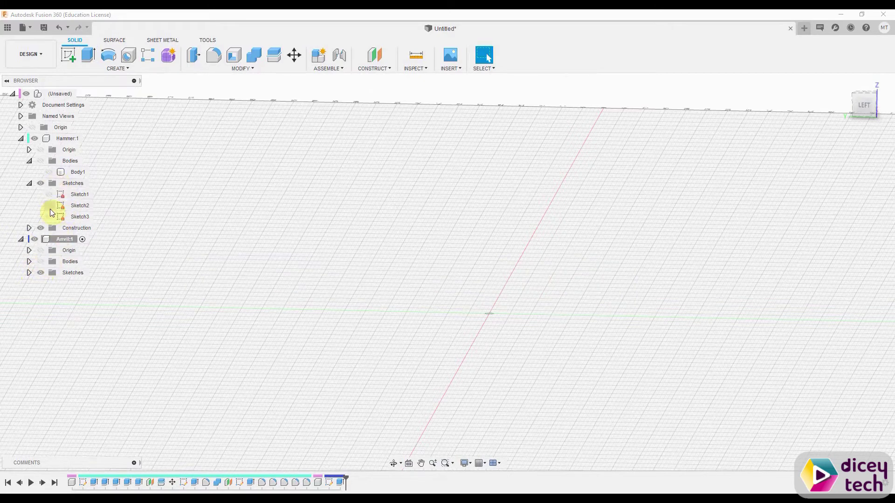
click(55, 219)
click(49, 216)
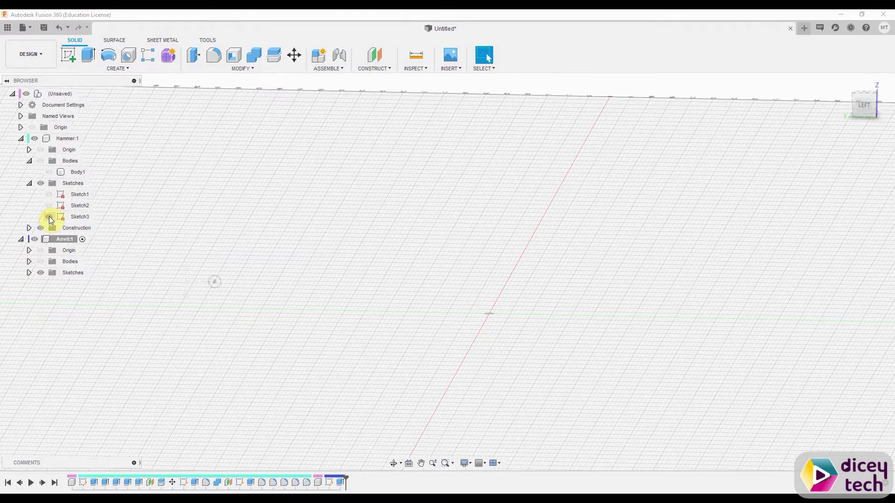
Start a sketch on the vertical YZ origin plane and project the circle from the Hammer's Sketch3 into it.
middle_drag(149, 275, 172, 272)
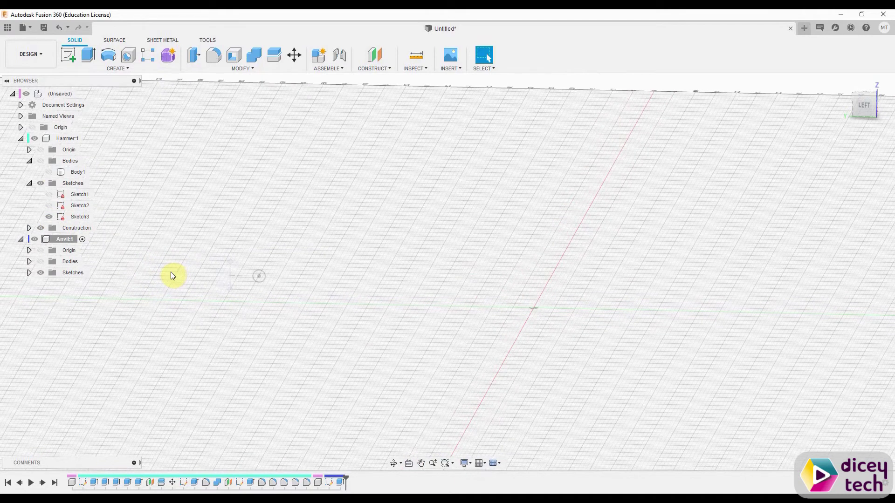
scroll(161, 275, down, 5)
click(509, 282)
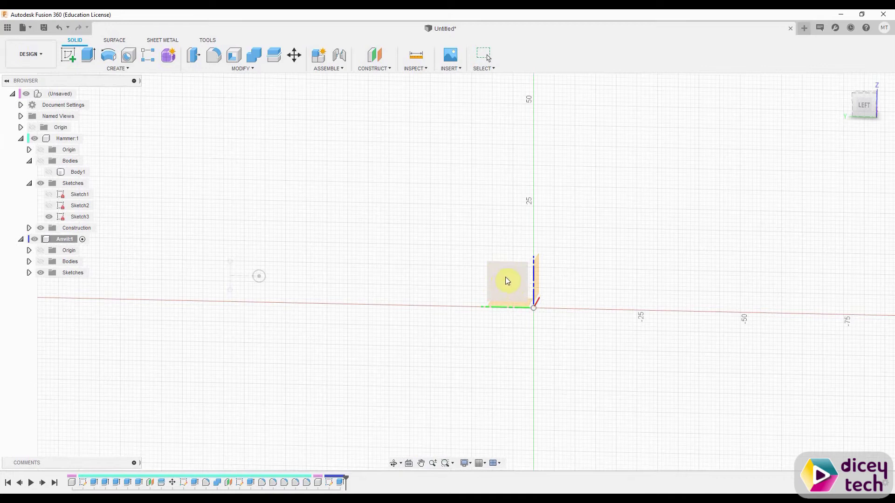
click(507, 281)
key(p)
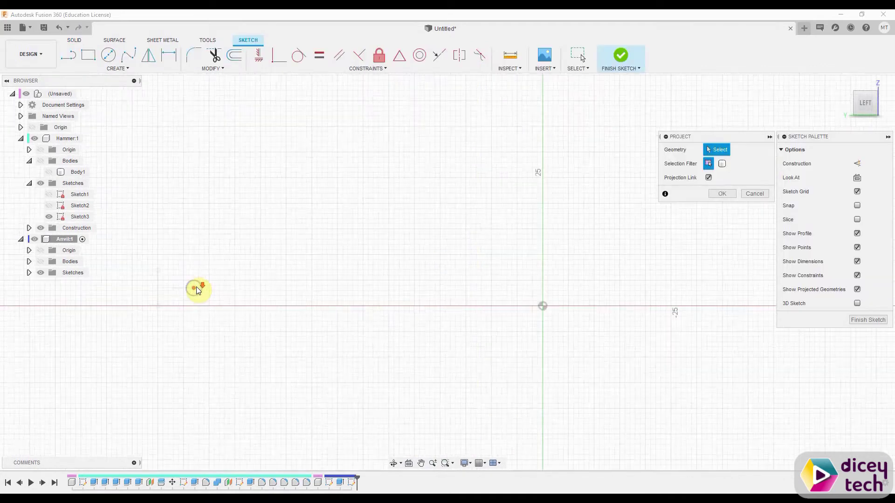
scroll(197, 286, up, 4)
click(198, 274)
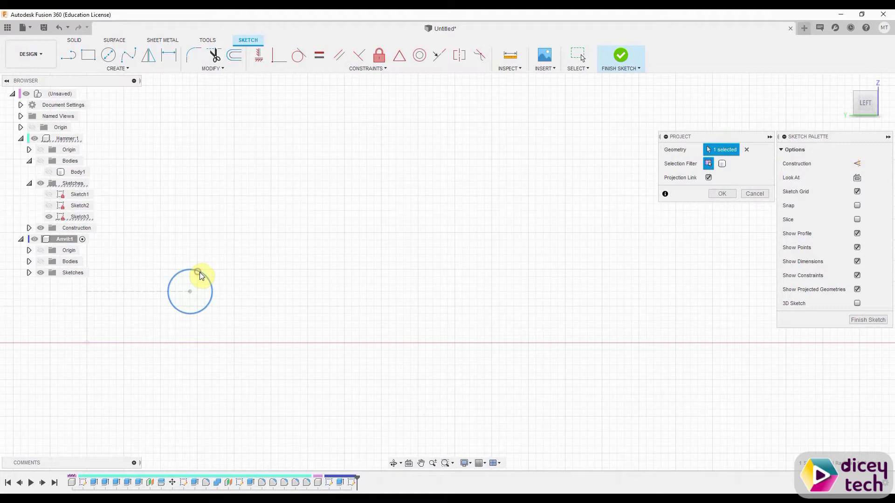
click(719, 194)
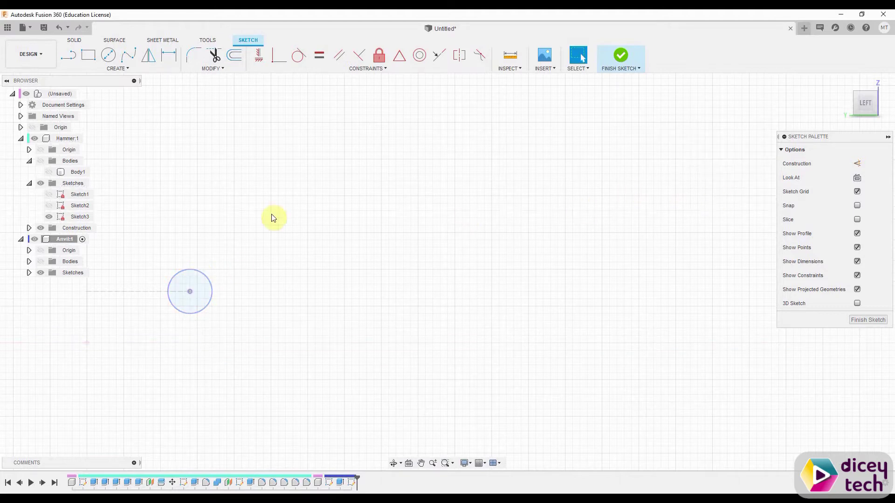
Show the Anvil's bodies again and hide the whole Hammer component.
click(42, 264)
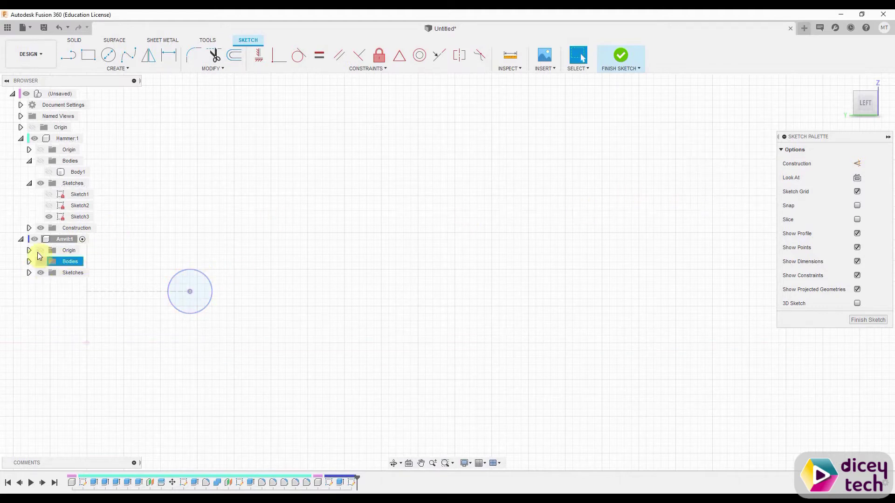
click(22, 138)
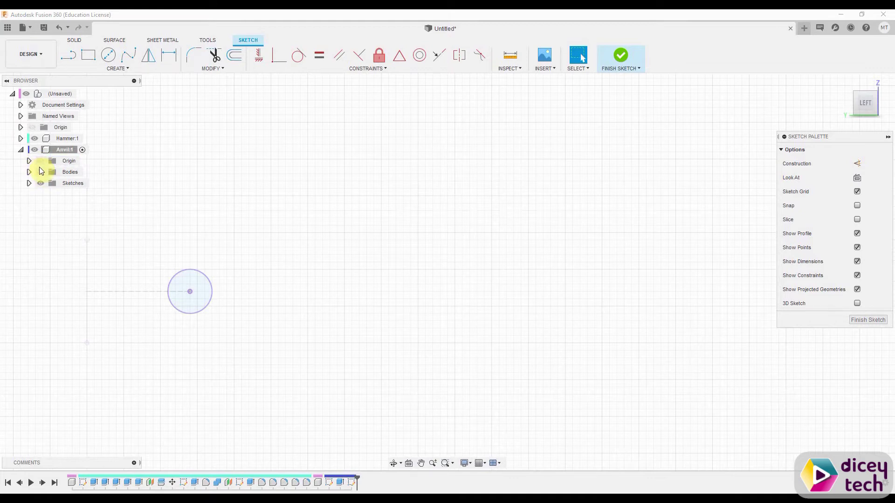
click(41, 172)
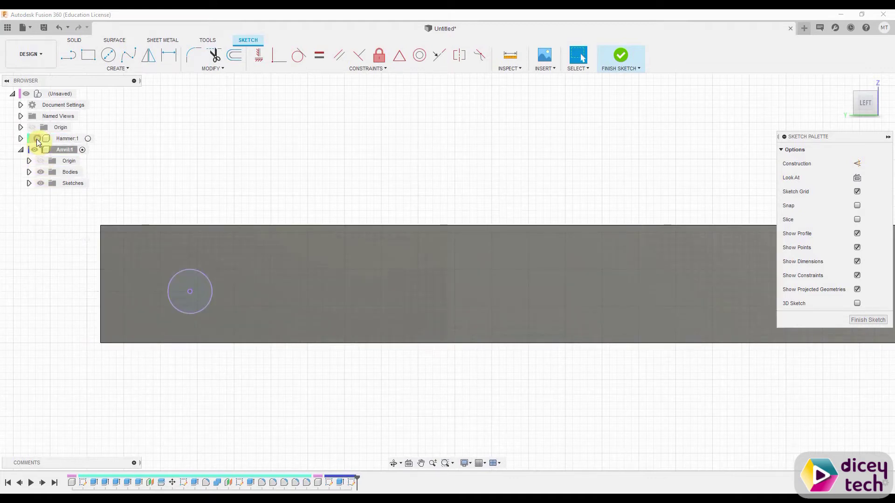
click(37, 140)
scroll(164, 270, down, 3)
middle_drag(171, 273, 245, 246)
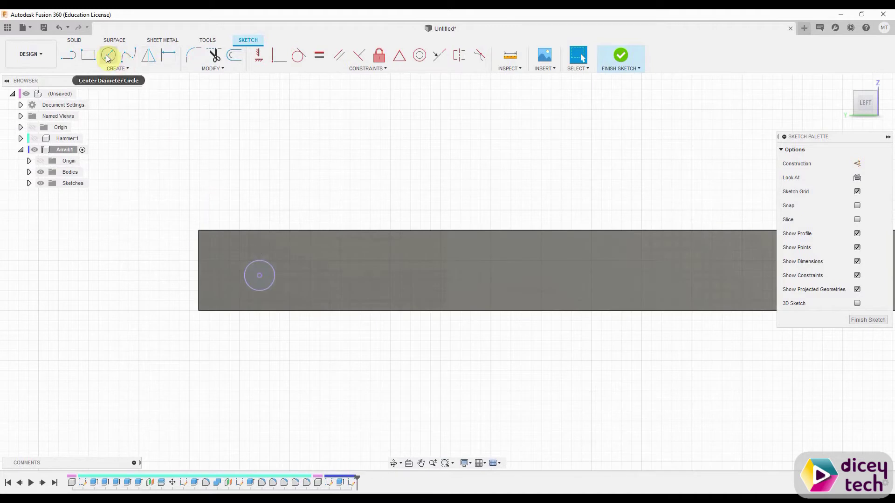
Sketch a 4 mm diameter circle concentric with the projected Hammer circle and finish the sketch.
click(108, 56)
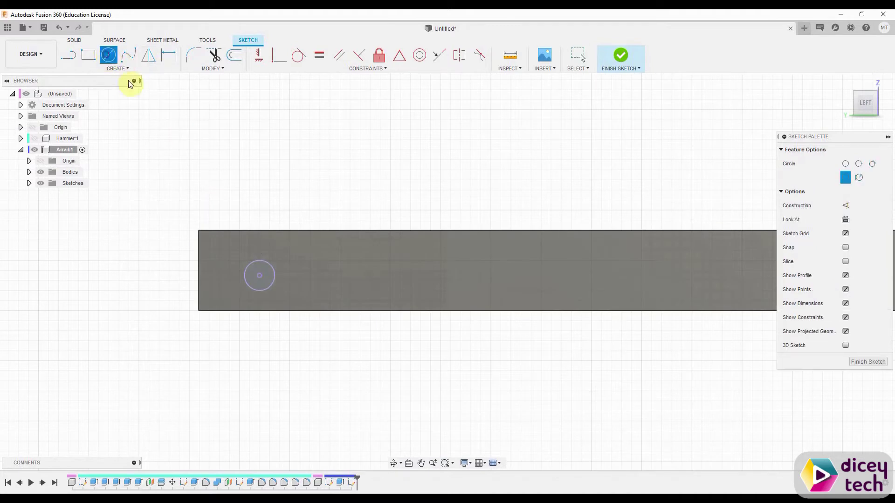
scroll(259, 275, up, 4)
click(268, 272)
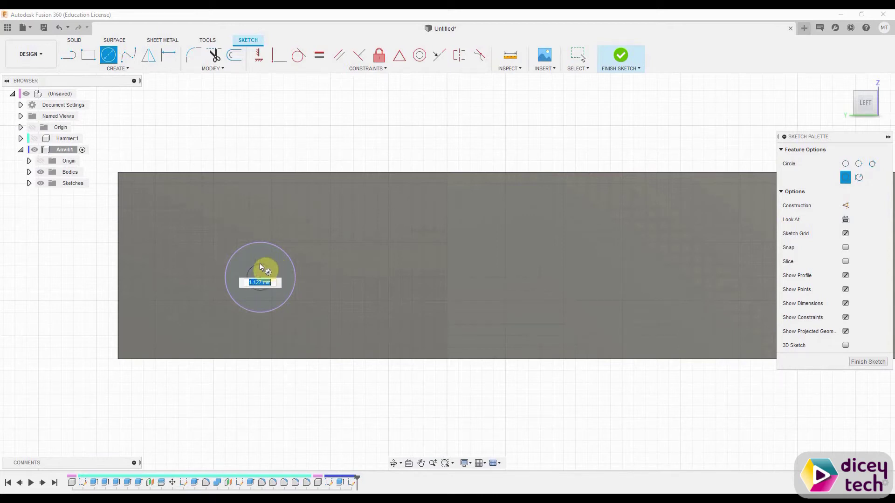
text(4)
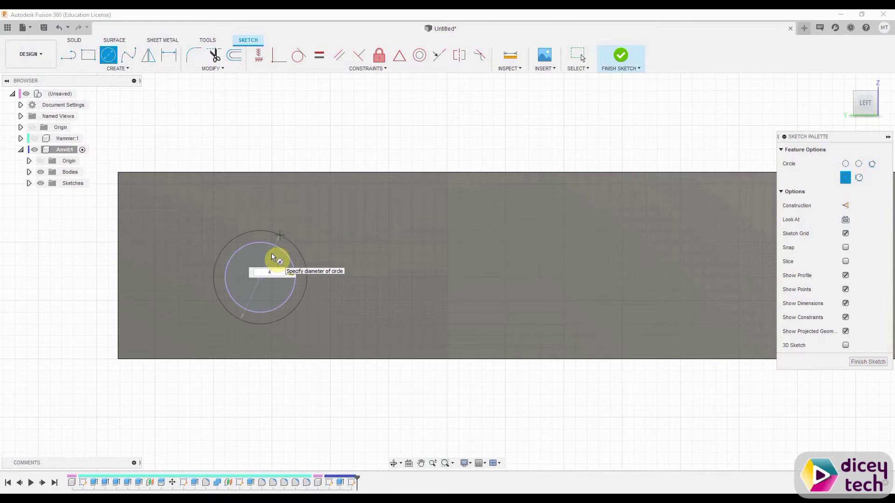
key(Return)
key(Escape)
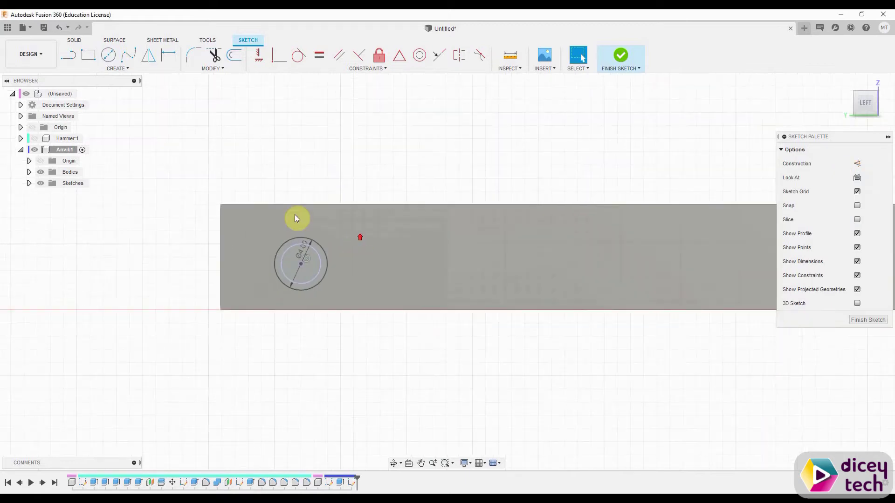
middle_drag(299, 180, 296, 208)
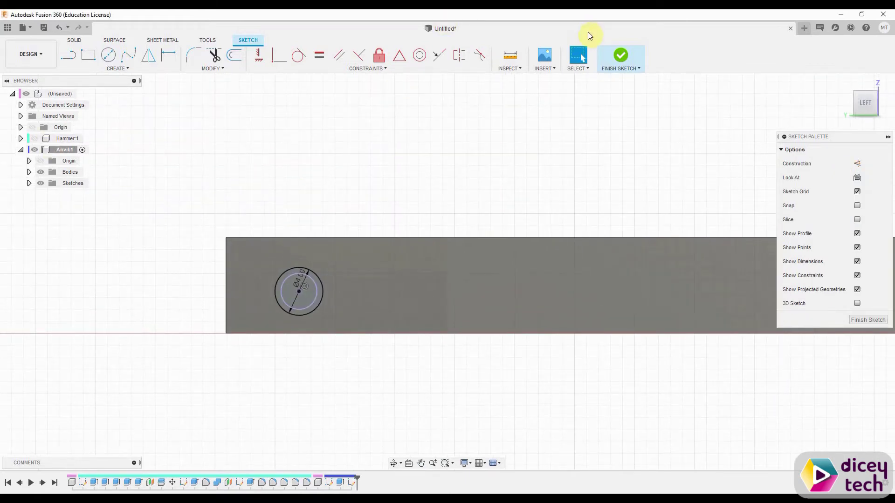
click(620, 57)
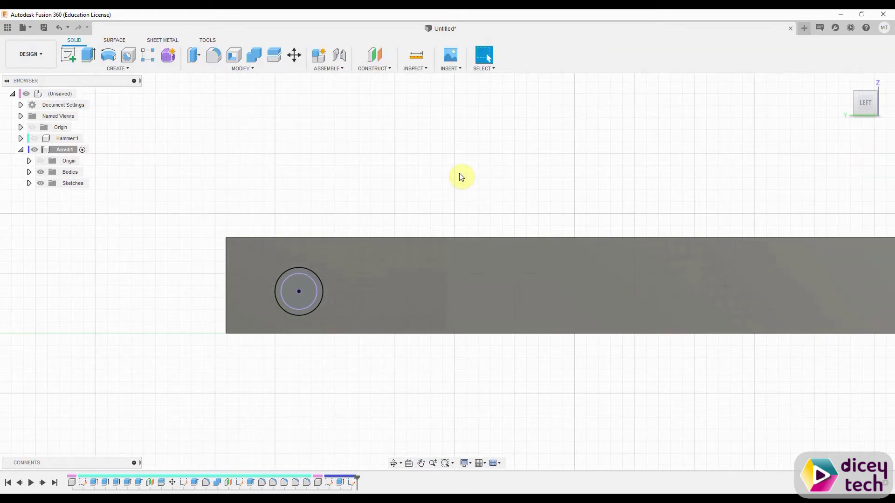
Extrude both circle profiles 19.5 mm as a cut through the ends of the Anvil's two arms.
shift+middle_drag(459, 176, 464, 203)
scroll(397, 309, down, 5)
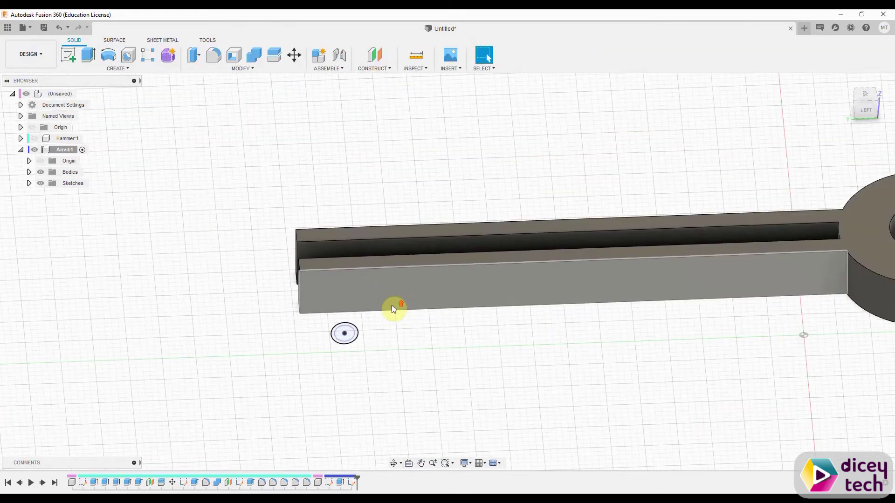
shift+middle_drag(400, 328, 399, 344)
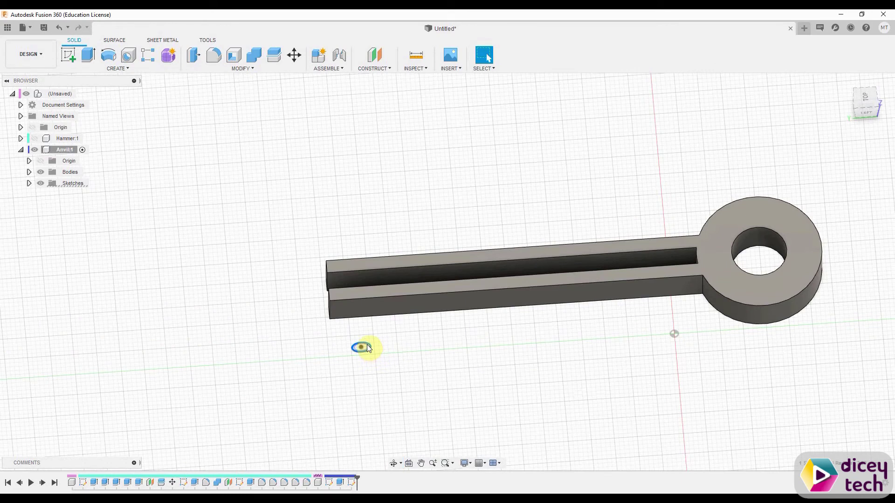
shift+middle_drag(391, 345, 391, 336)
click(232, 207)
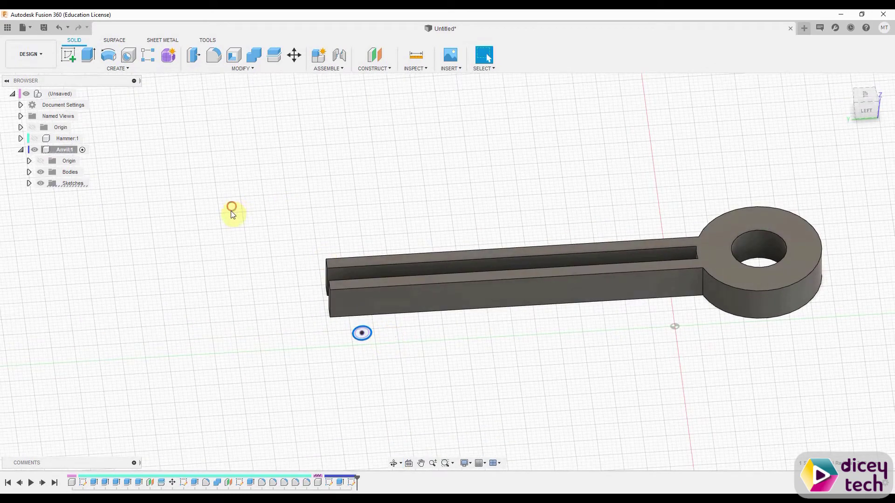
key(e)
scroll(367, 332, up, 4)
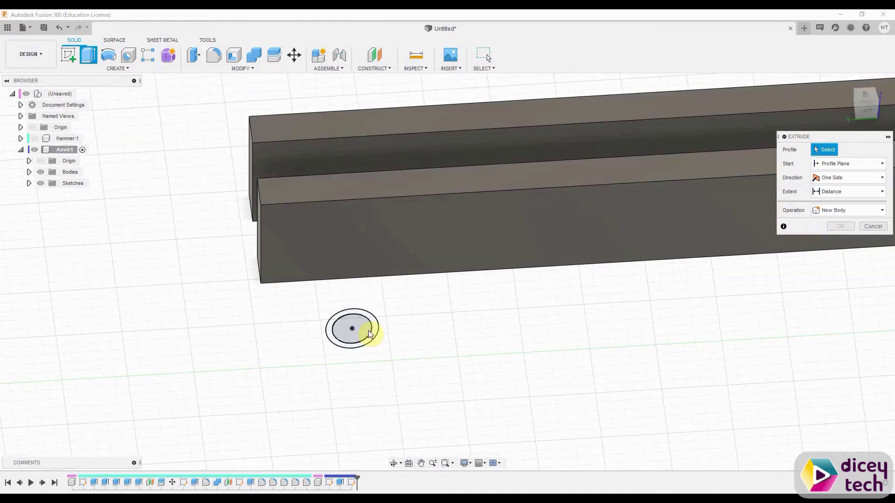
click(364, 317)
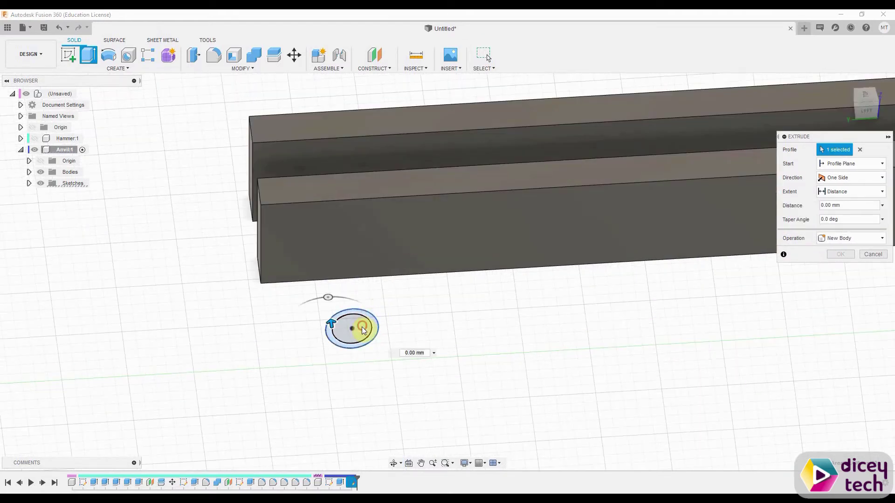
middle_drag(319, 358, 397, 320)
drag(165, 275, 188, 269)
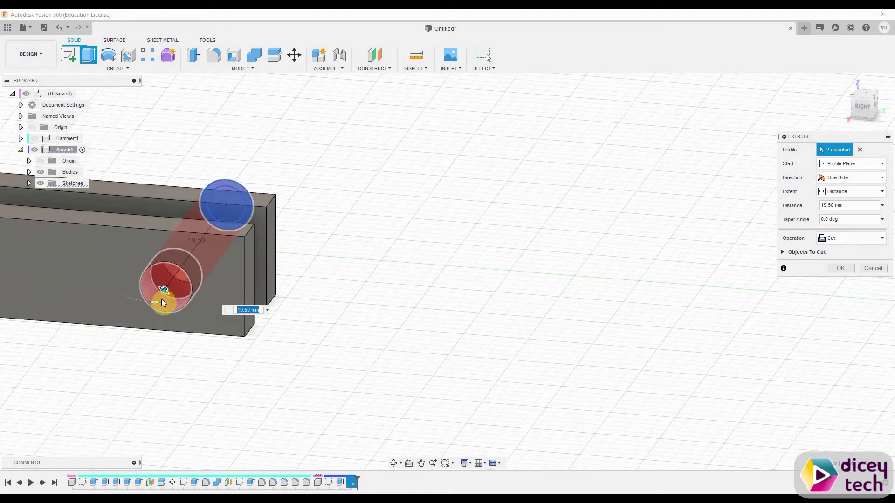
middle_drag(394, 286, 521, 241)
shift+middle_drag(365, 335, 539, 316)
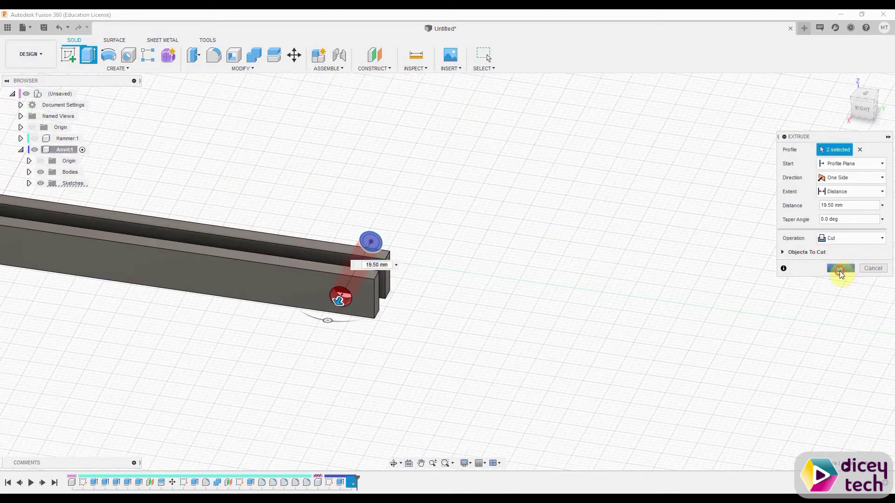
click(840, 269)
Fillet the upper edge of the ring's central hole with a 5 mm radius.
middle_drag(558, 233, 673, 282)
scroll(270, 319, up, 3)
middle_drag(319, 317, 512, 297)
mouse_move(398, 301)
shift+middle_down()
mouse_move(319, 310)
mouse_move(290, 325)
mouse_move(481, 263)
mouse_move(370, 359)
shift+middle_up()
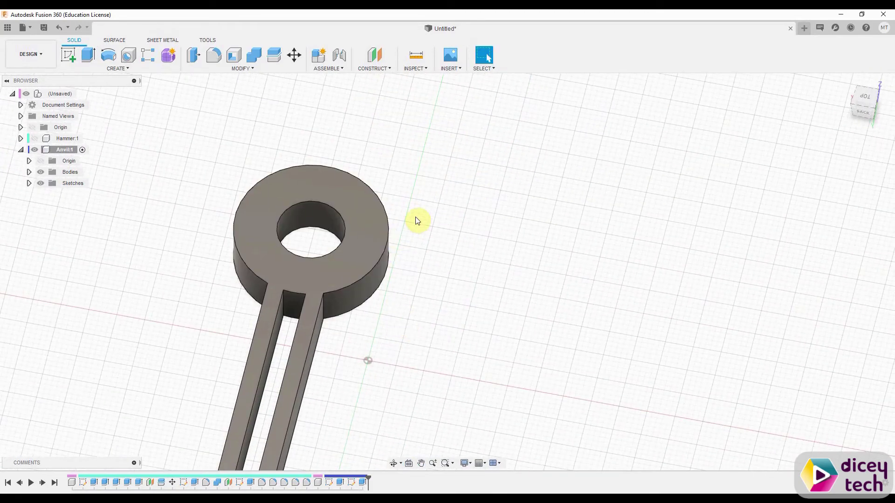
key(f)
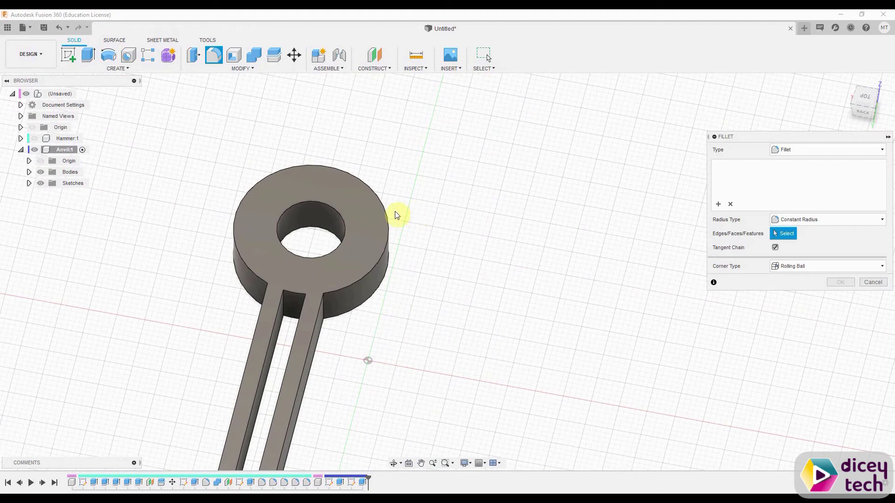
click(334, 211)
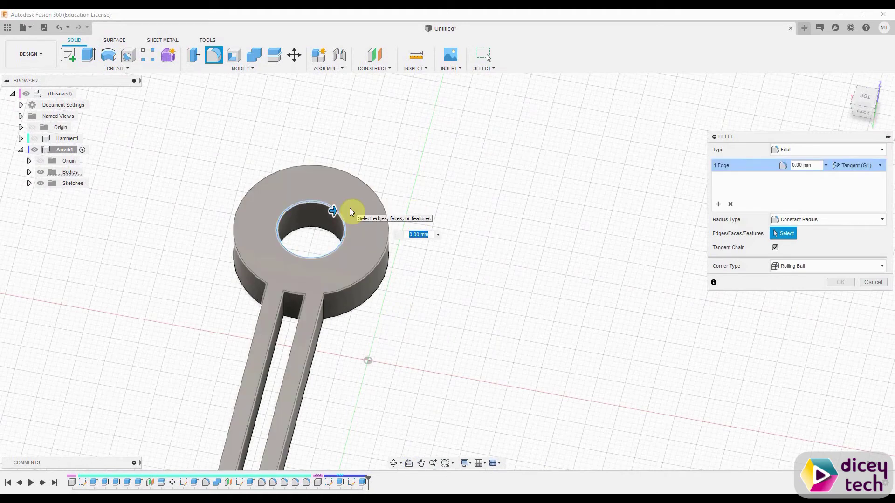
text(10)
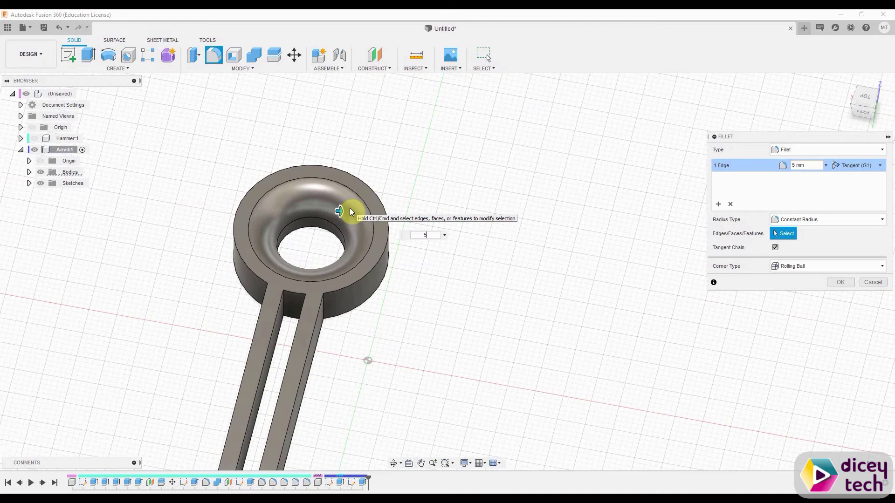
key(Return)
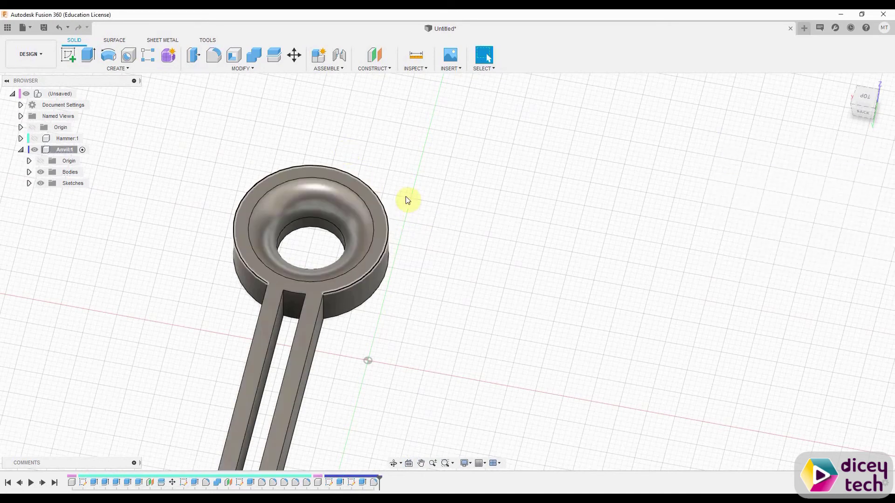
Start a fillet on the ring's upper outer edge, both arms' long upper and lower edges, and the edges of their free ends.
key(f)
click(385, 250)
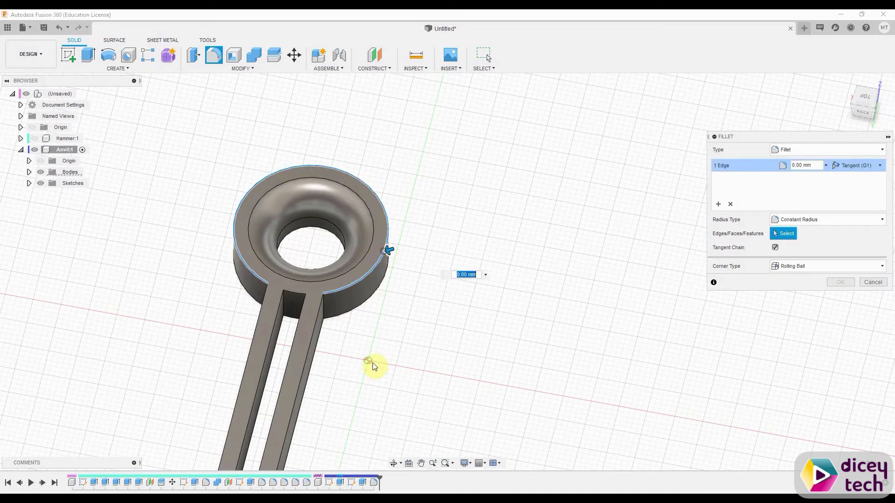
middle_drag(371, 365, 436, 232)
click(356, 275)
click(298, 269)
middle_drag(349, 305, 399, 133)
click(309, 319)
click(310, 320)
click(349, 304)
shift+middle_drag(349, 304, 312, 342)
click(438, 261)
click(455, 298)
click(443, 300)
click(329, 326)
click(267, 367)
click(252, 373)
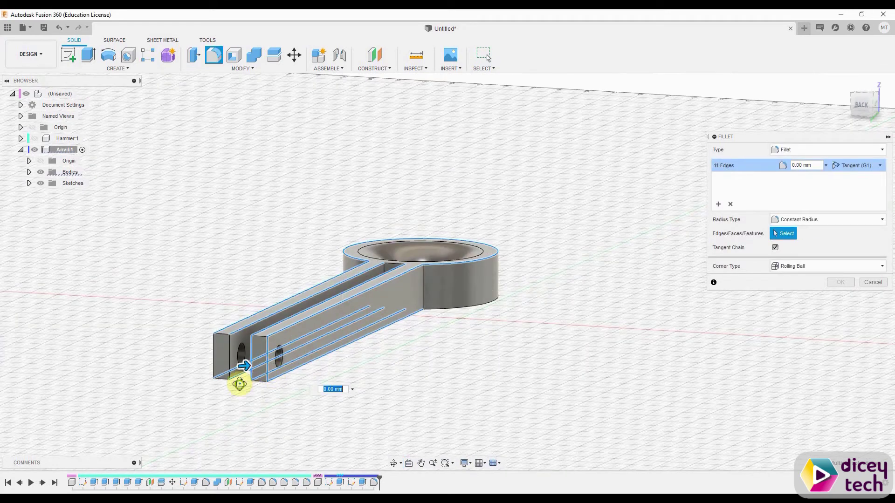
shift+middle_drag(240, 382, 368, 365)
click(390, 334)
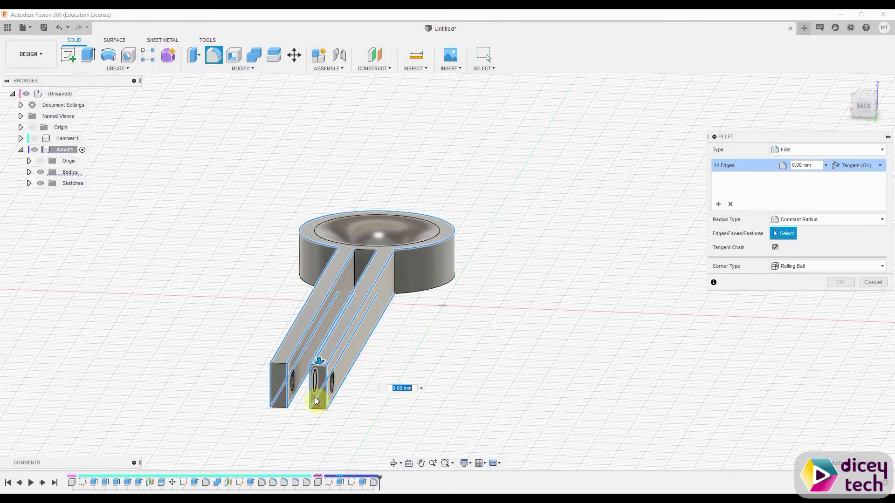
click(288, 376)
text(0)
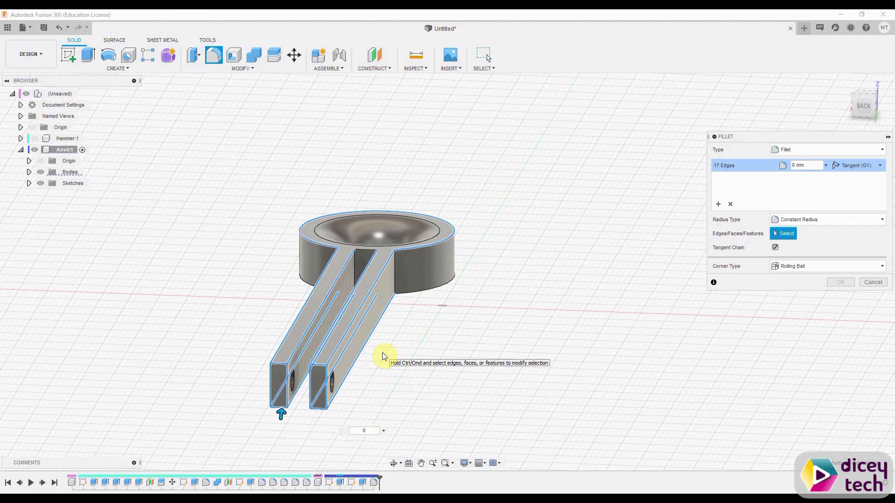
Remove the short horizontal arm-end edges from the fillet selection and apply a 1 mm radius to the remaining edges.
click(278, 365)
click(279, 406)
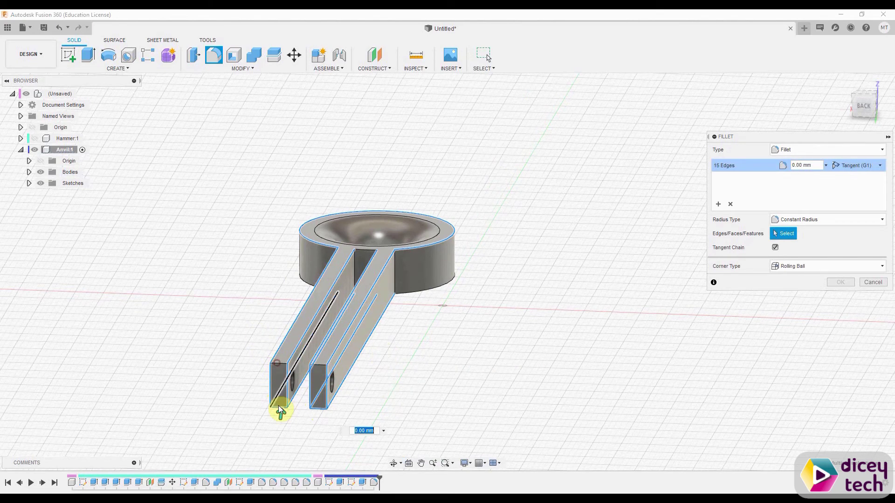
click(322, 410)
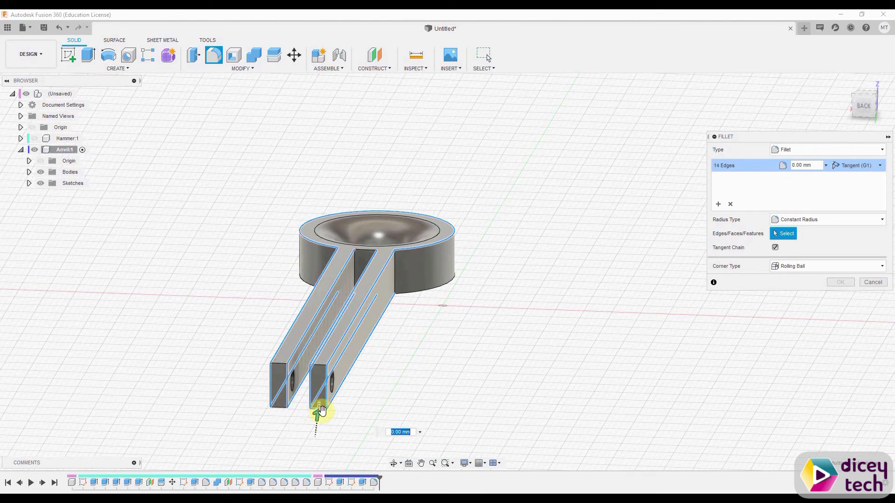
click(324, 411)
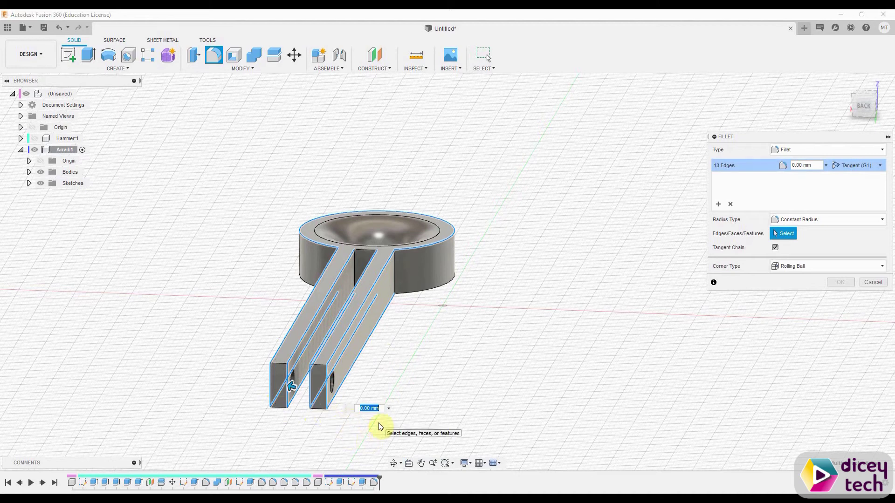
text(1)
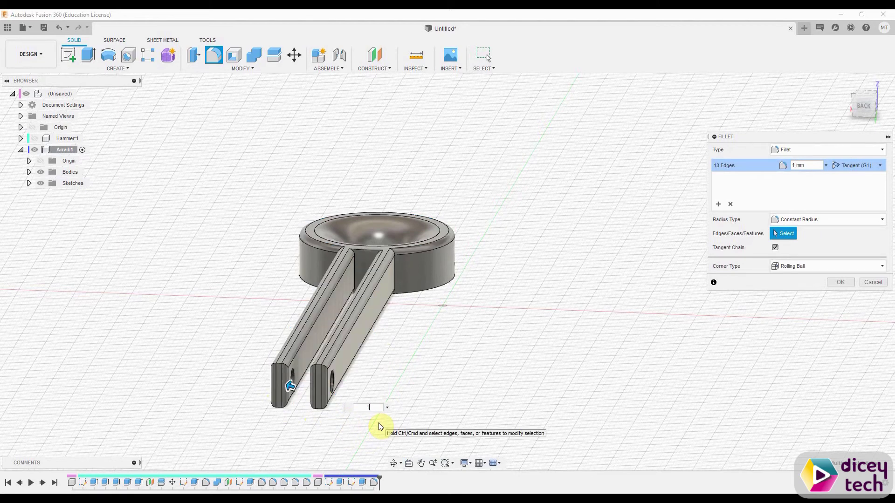
key(Return)
Fillet the upper and lower edges at the free ends of both arms with a 2 mm radius.
scroll(347, 385, up, 4)
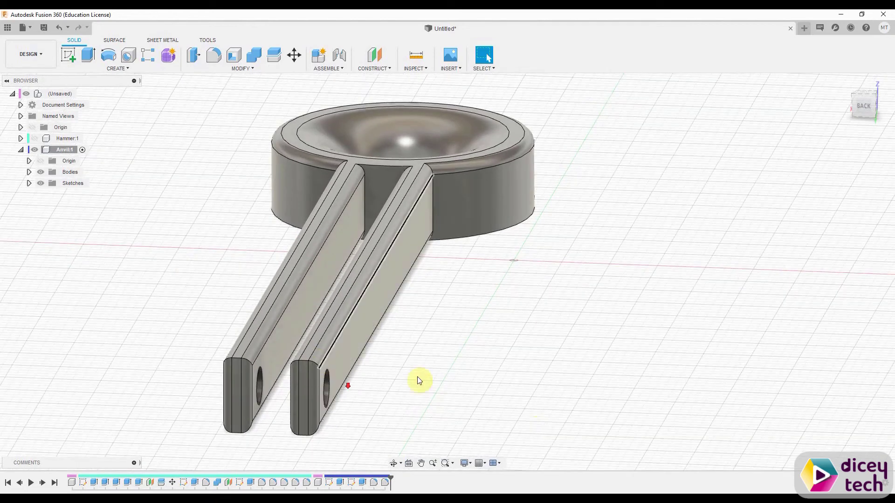
shift+middle_drag(515, 421, 469, 417)
middle_drag(255, 371, 680, 369)
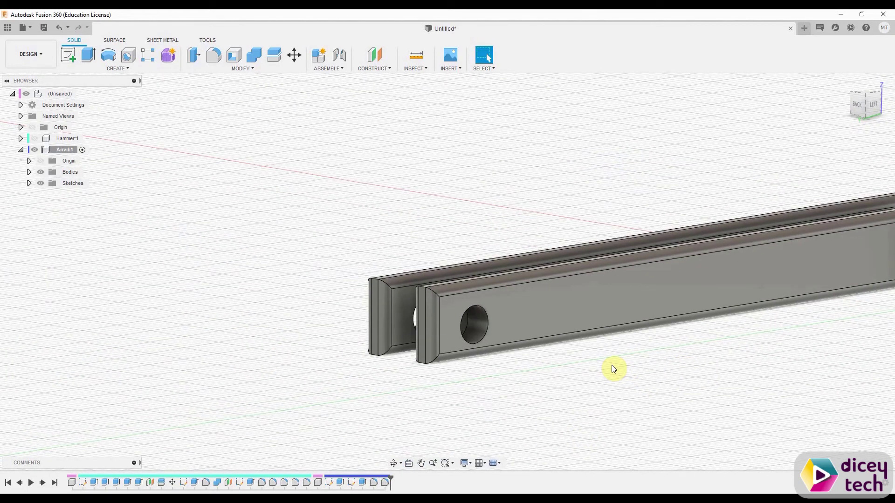
key(f)
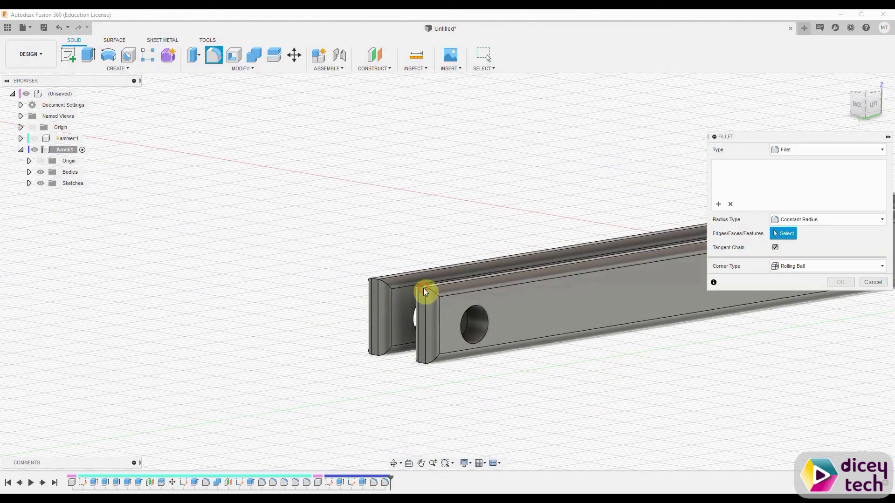
click(428, 289)
click(384, 282)
click(377, 354)
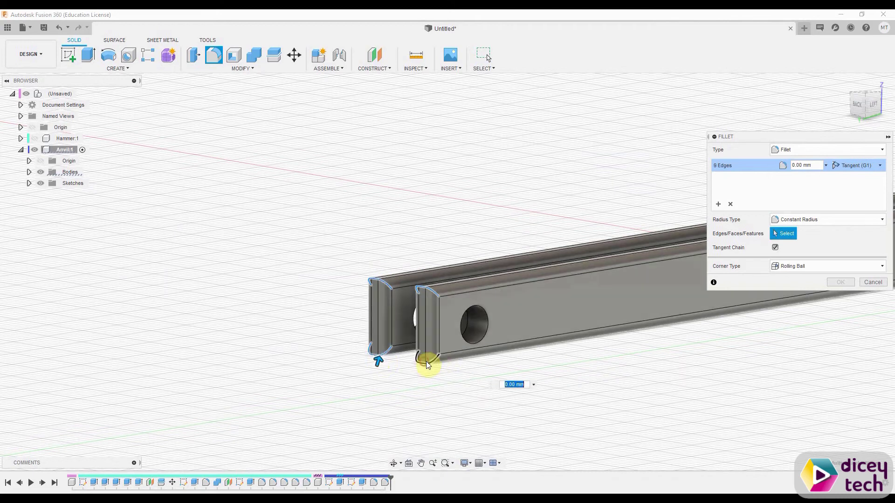
click(426, 362)
text(2)
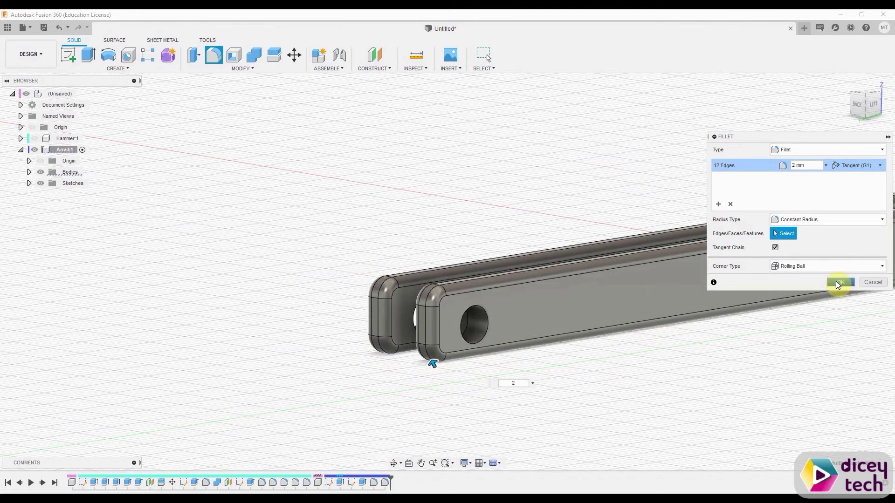
click(838, 282)
Show the Hammer component and its hidden body alongside the Anvil.
scroll(625, 387, down, 5)
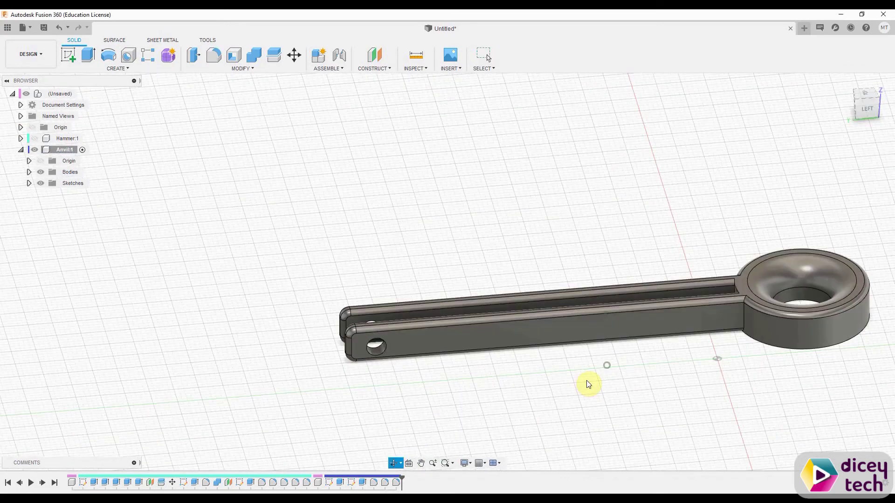
shift+middle_drag(589, 384, 491, 395)
click(36, 139)
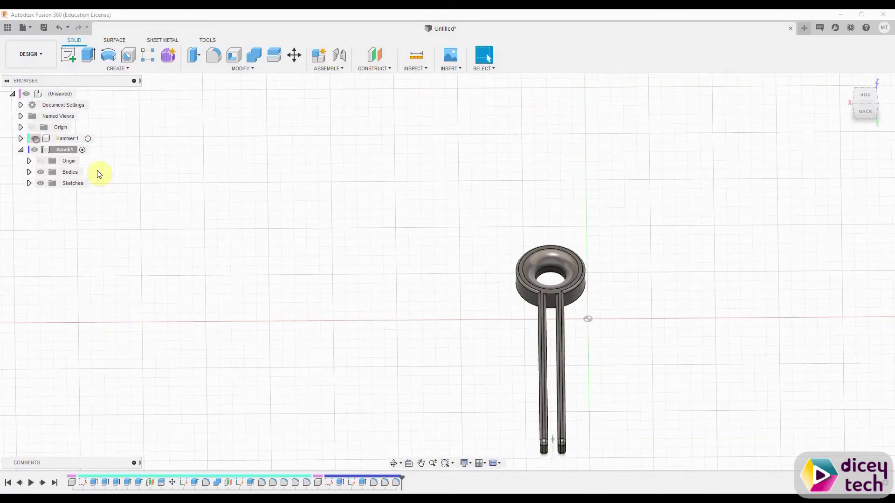
shift+middle_drag(361, 272, 339, 272)
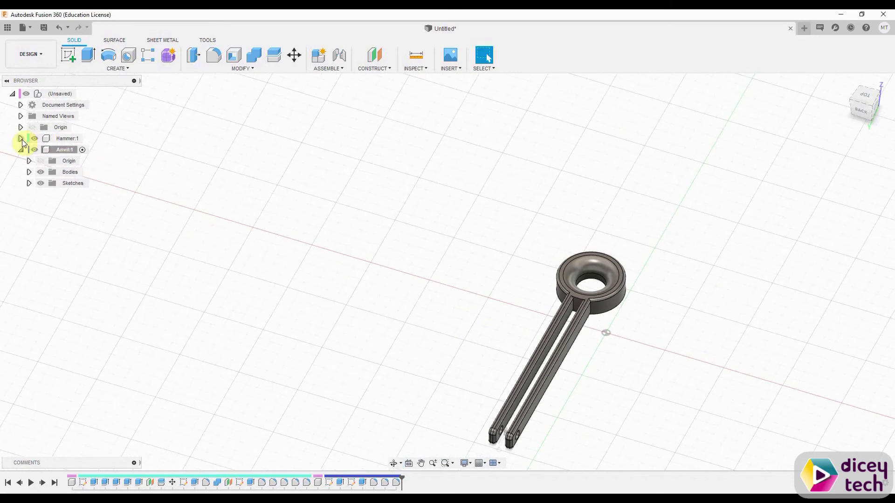
click(21, 139)
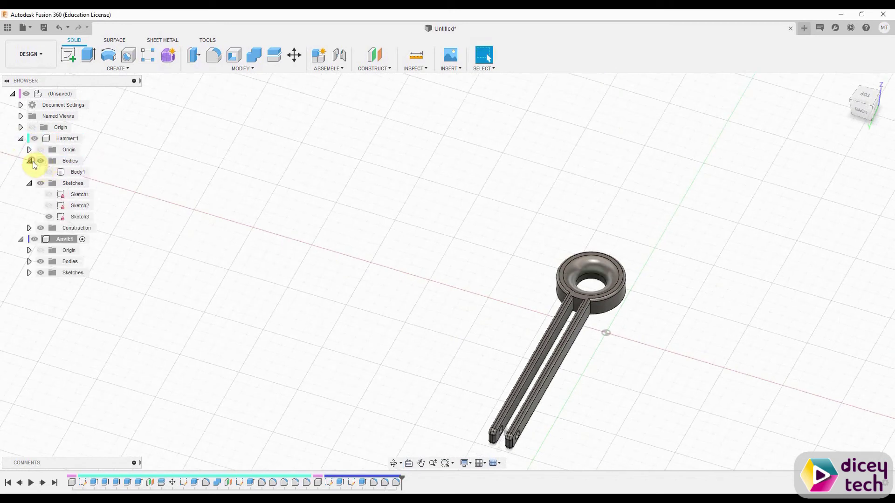
click(49, 172)
click(29, 184)
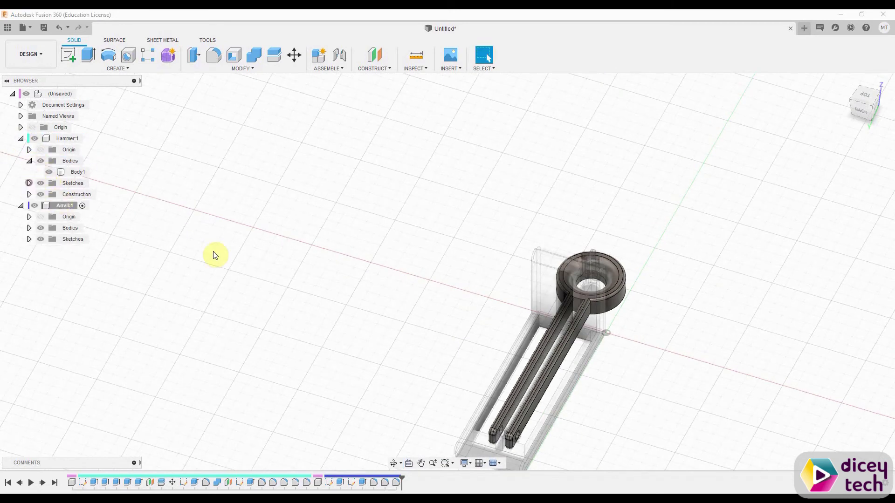
Activate the top-level component and examine how the Hammer and Anvil fit together from several angles.
mouse_move(261, 266)
shift+middle_down()
mouse_move(281, 266)
mouse_move(253, 270)
shift+middle_up()
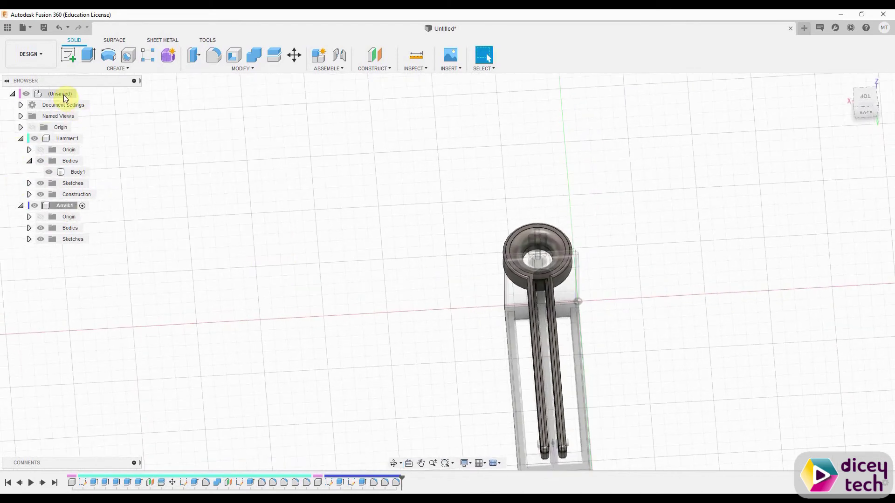
click(83, 93)
shift+middle_drag(251, 323, 279, 293)
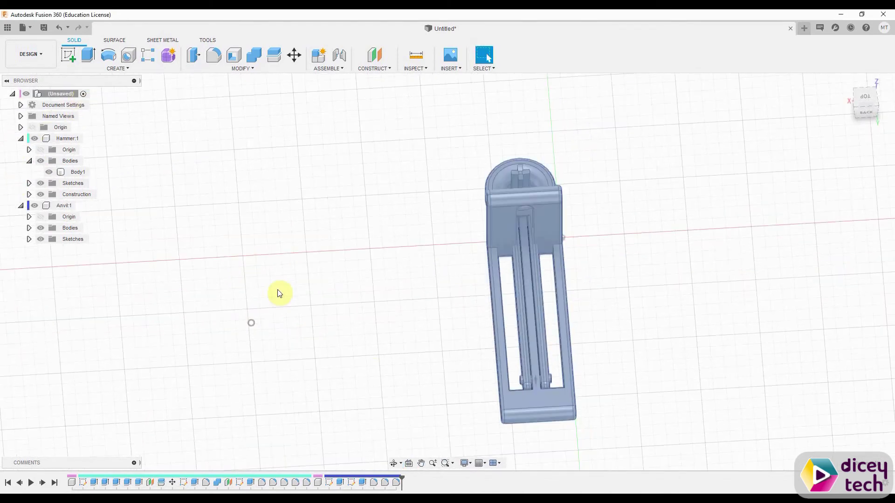
shift+middle_drag(435, 334, 579, 311)
scroll(627, 339, up, 6)
shift+middle_drag(623, 388, 653, 364)
scroll(653, 363, down, 5)
shift+middle_drag(553, 316, 502, 333)
key(Escape)
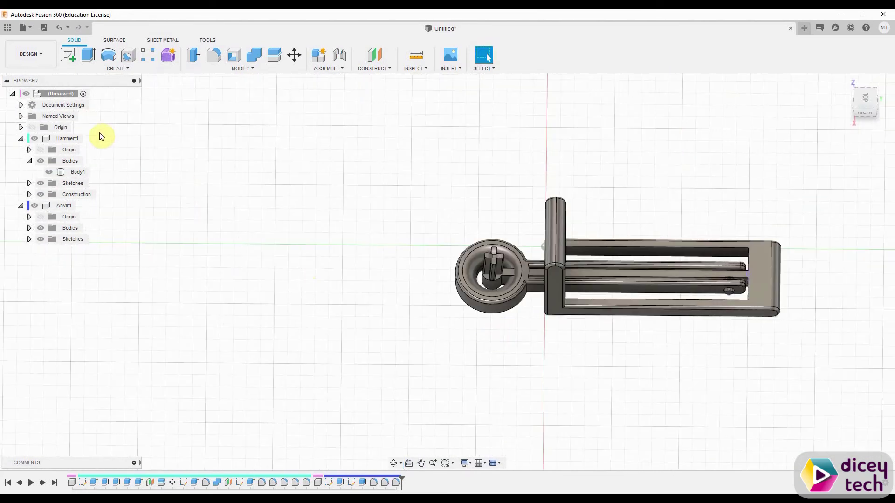
Save the design as Cherry Pitter in the Design & Engineering project's Cherry Pitter folder.
click(43, 28)
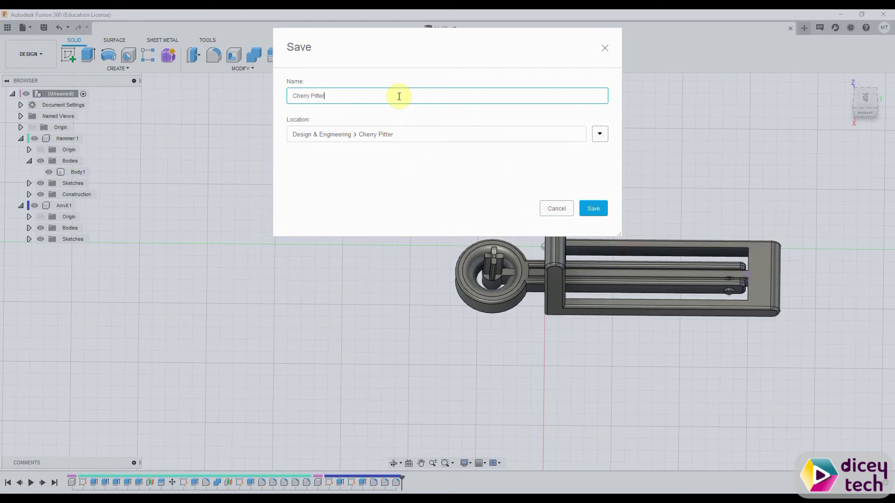
click(593, 210)
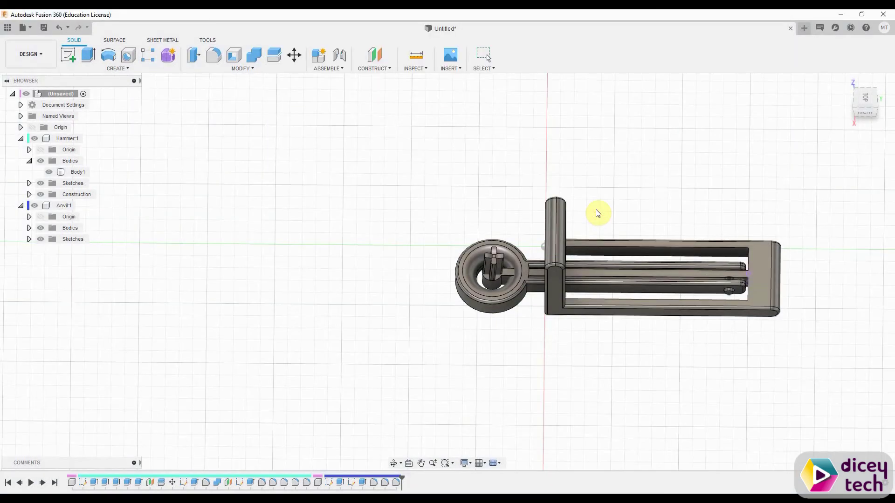
Export the Hammer component as a binary STL with High refinement, saved as Hammer.stl on the Desktop.
right_click(61, 138)
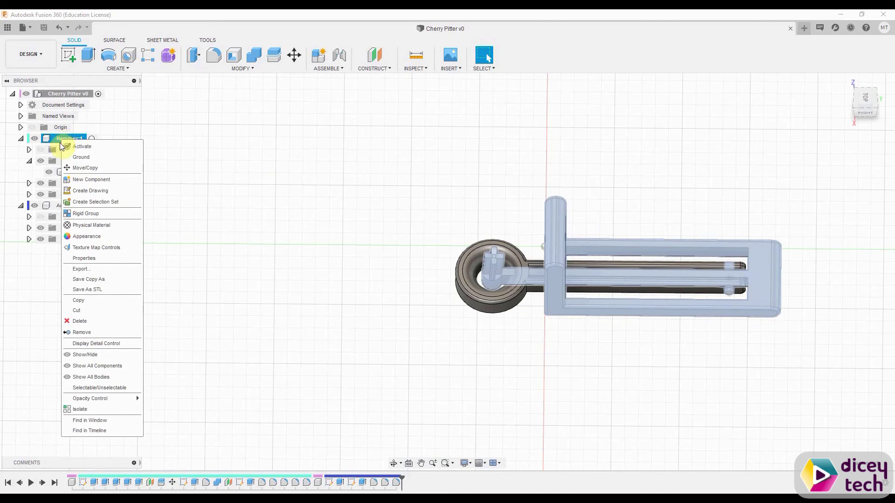
click(109, 289)
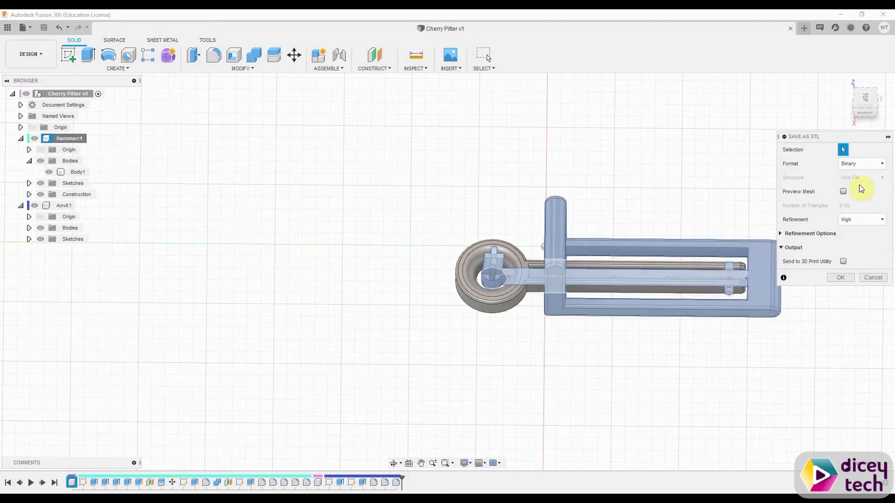
click(856, 223)
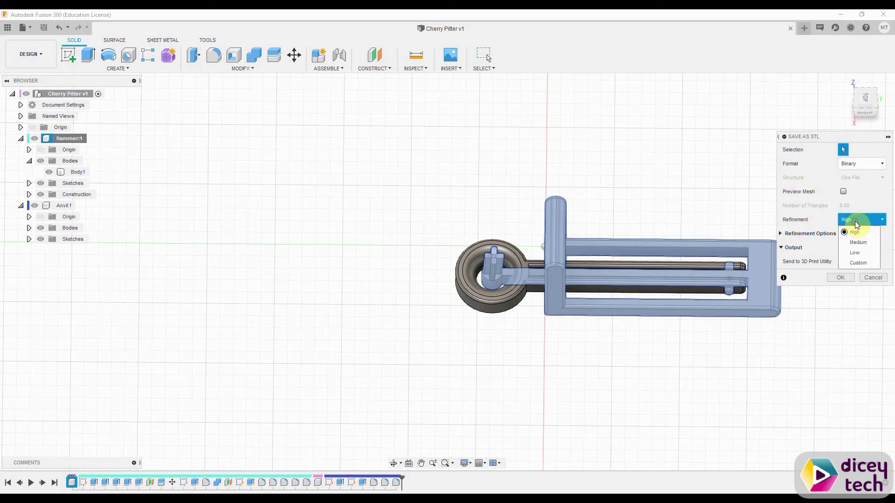
click(856, 223)
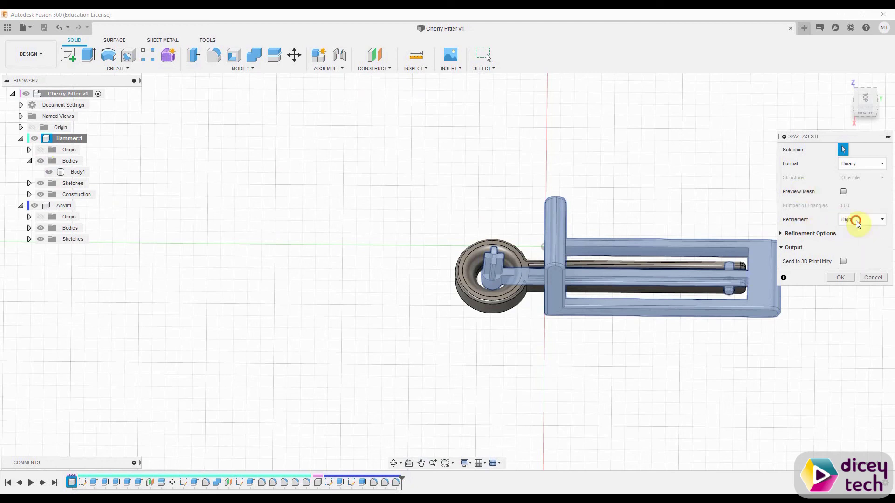
click(840, 278)
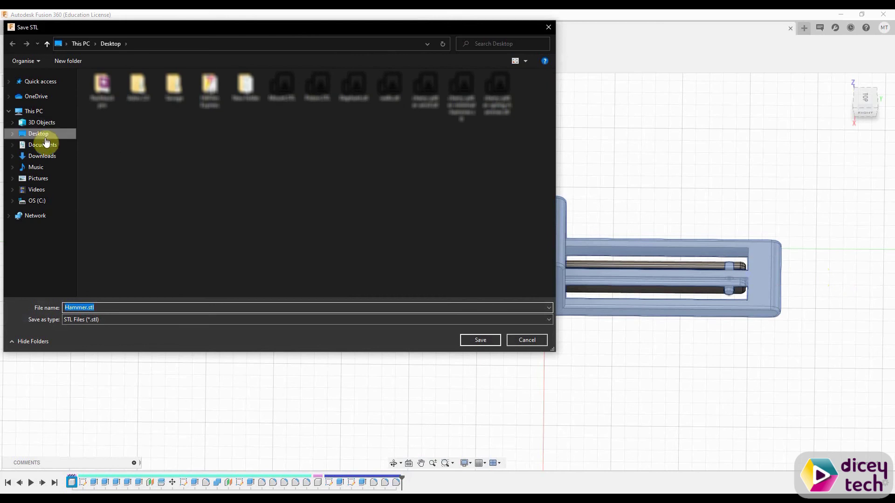
click(45, 136)
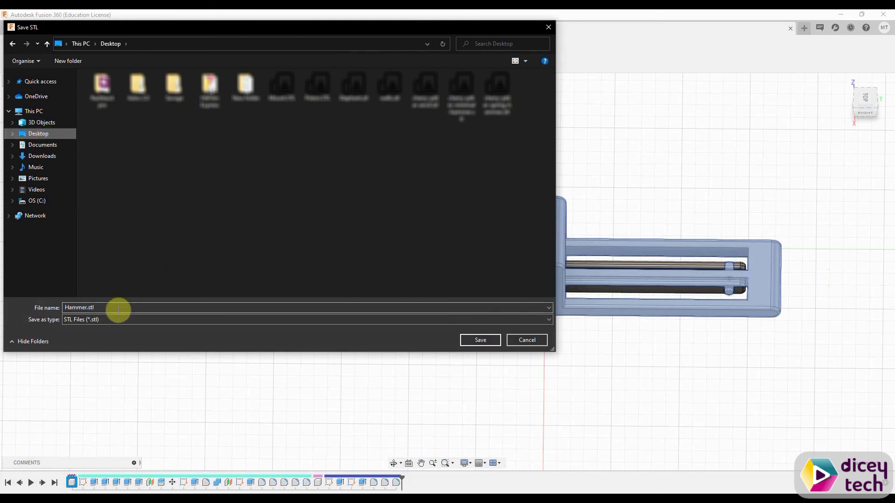
click(481, 341)
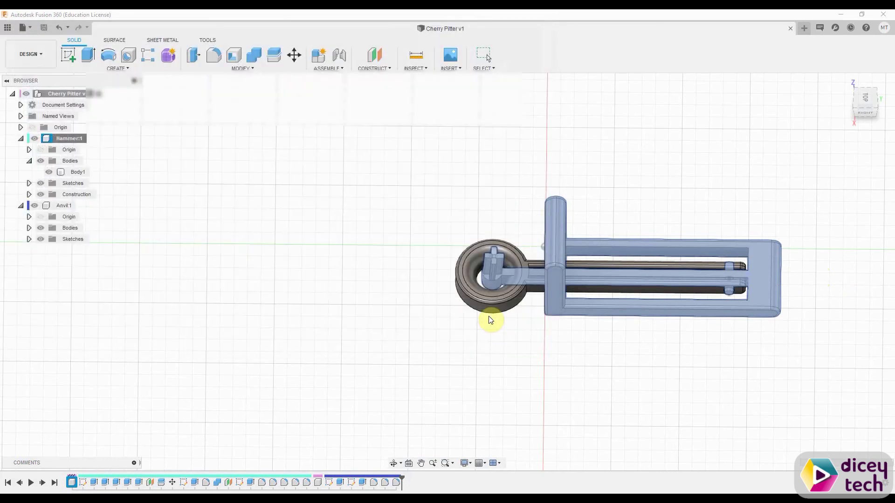
right_click(61, 208)
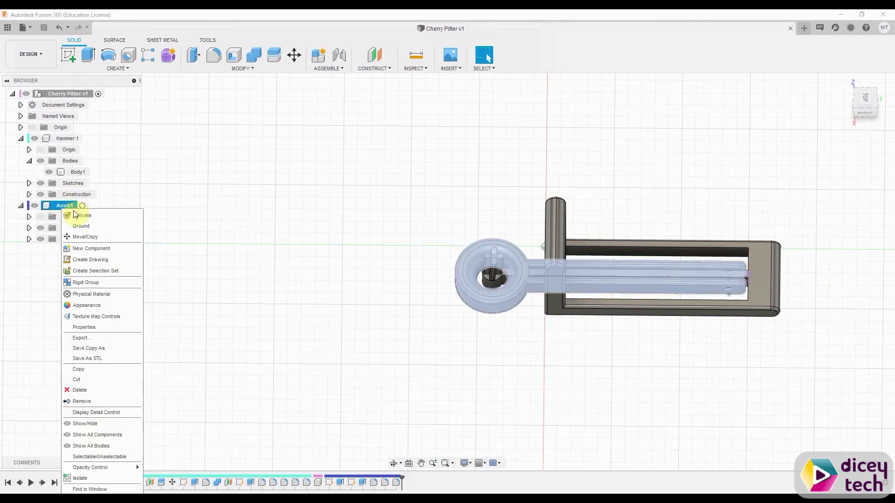
click(91, 238)
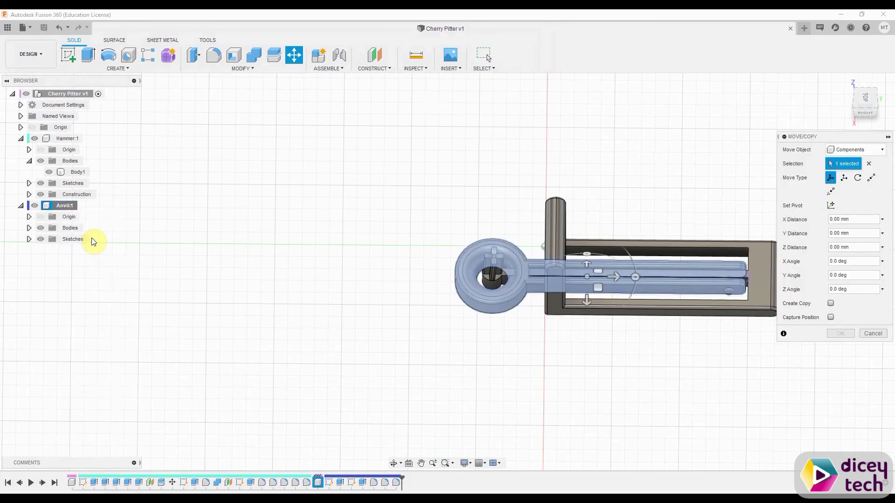
click(872, 333)
Export the Anvil component as a binary STL with High refinement, saved as Anvil.stl on the Desktop.
right_click(61, 205)
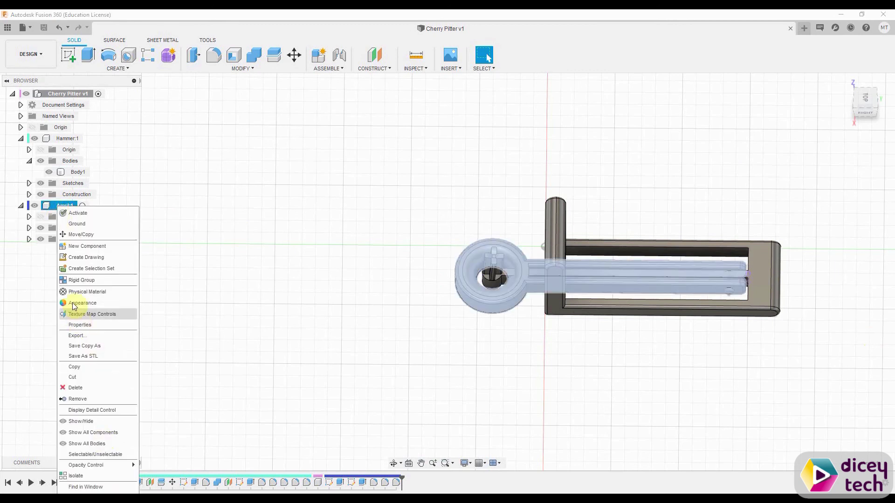
click(93, 356)
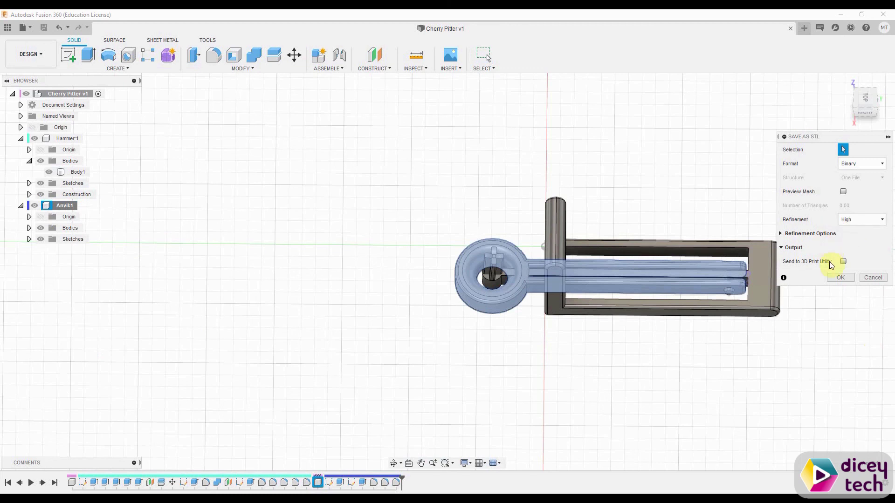
click(837, 278)
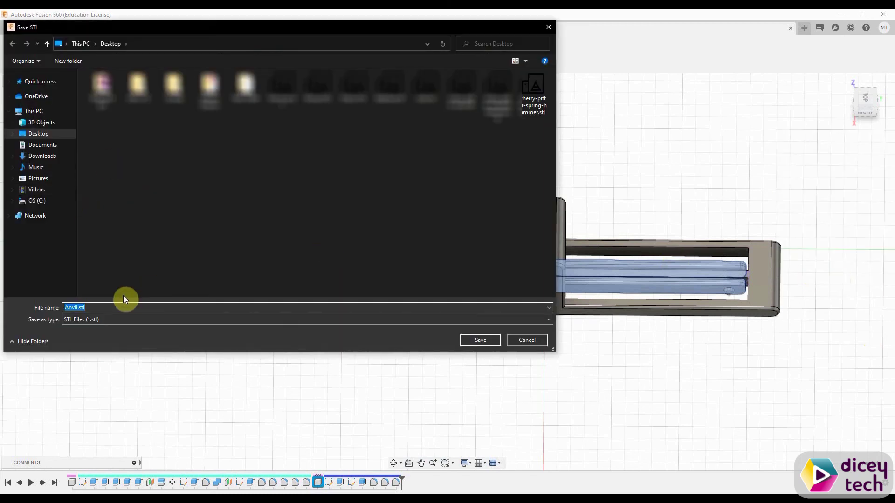
click(476, 341)
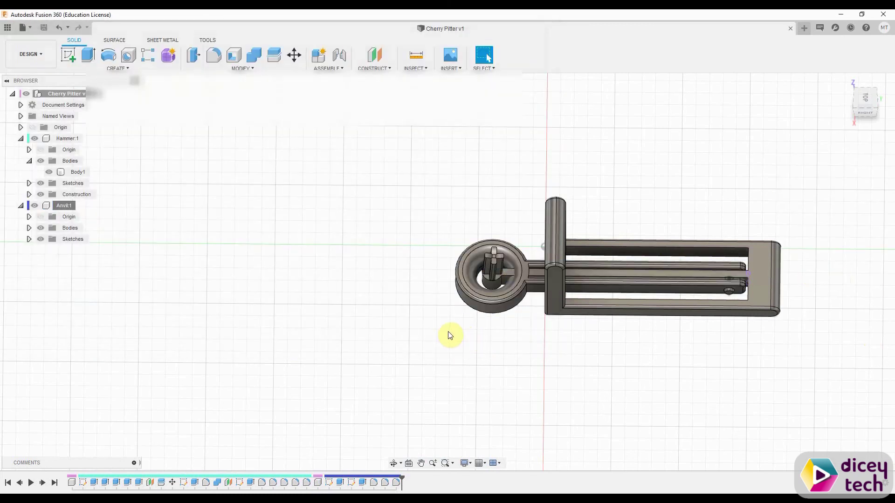
middle_drag(339, 304, 258, 290)
scroll(258, 290, up, 3)
scroll(327, 275, down, 4)
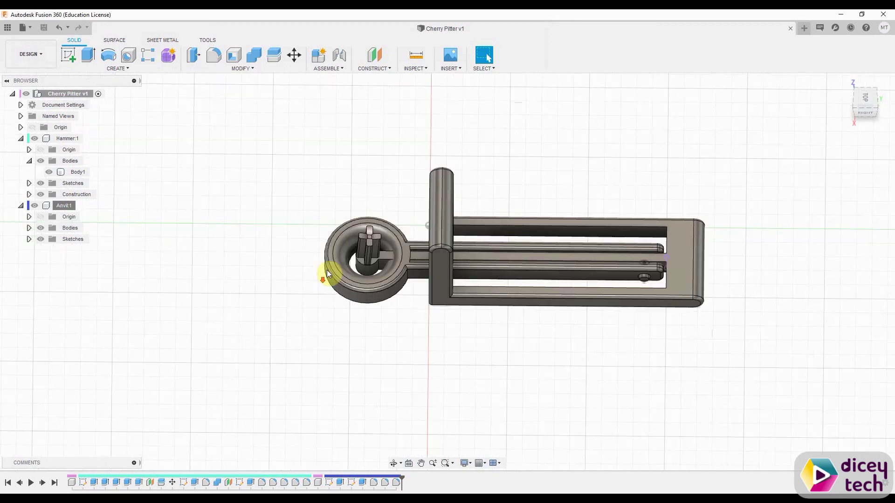